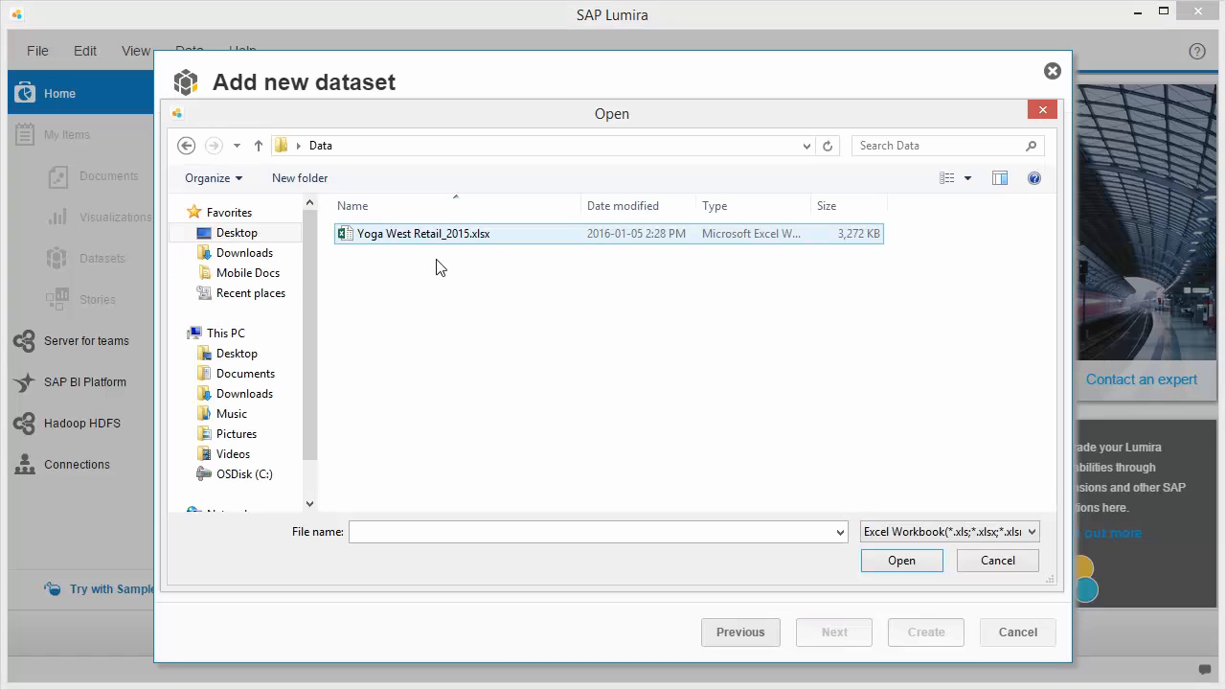
- Create a new dataset from the workbook Yoga West Retail_2015.xlsx, keeping the default sheet and all columns selected
left_click(413, 238)
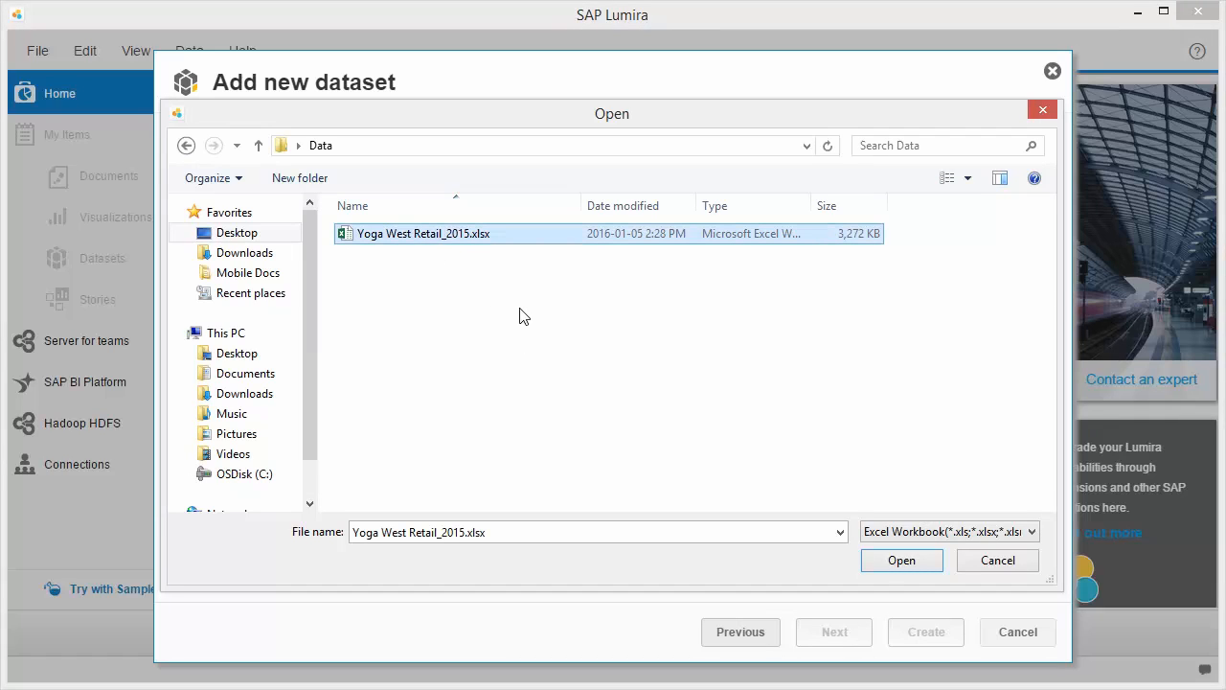
left_click(905, 565)
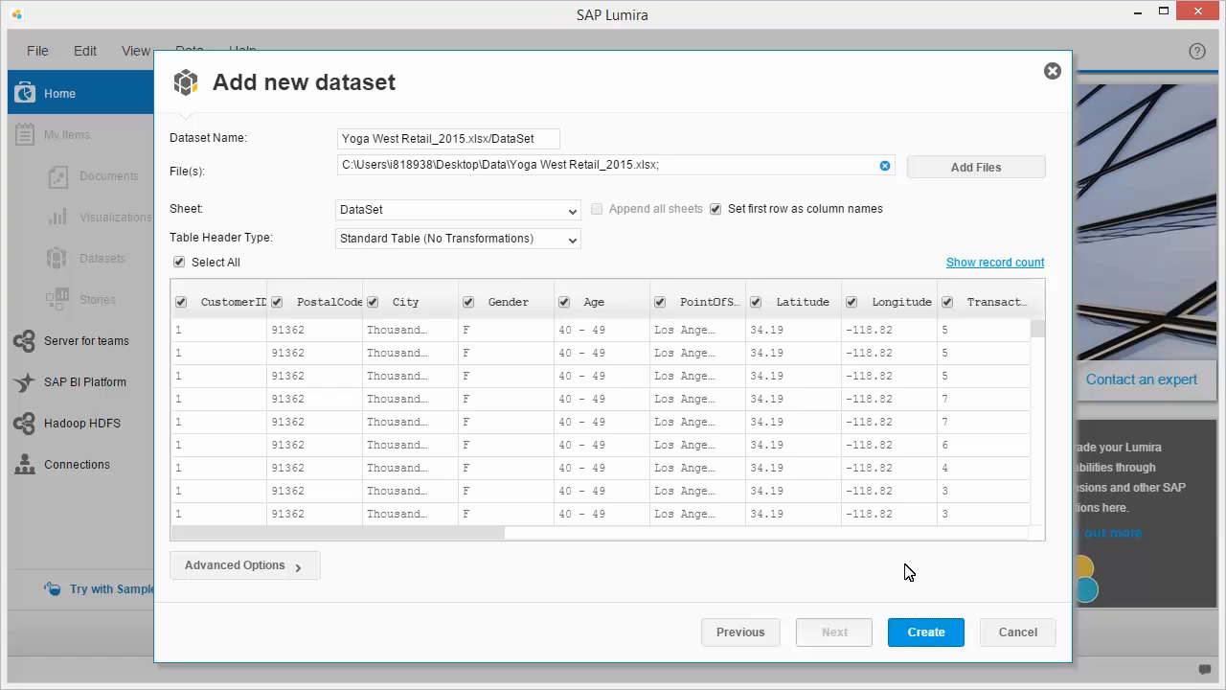
left_click(925, 632)
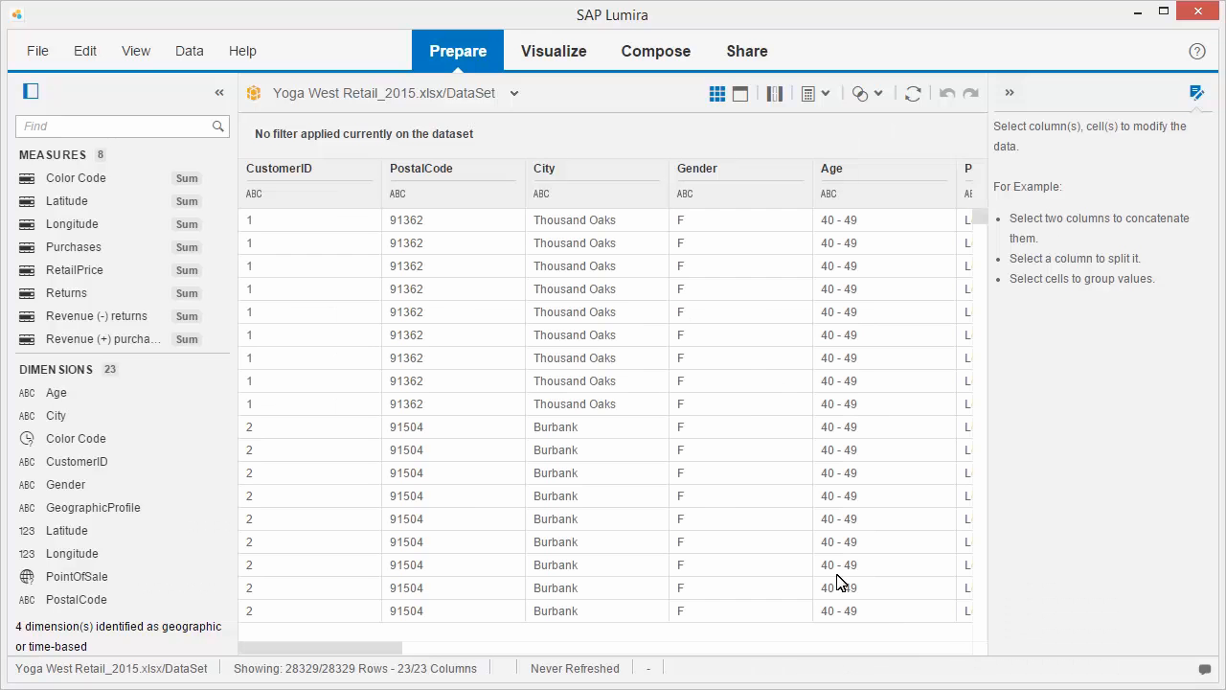
- Save the document locally under the name YogaWest
left_click(38, 54)
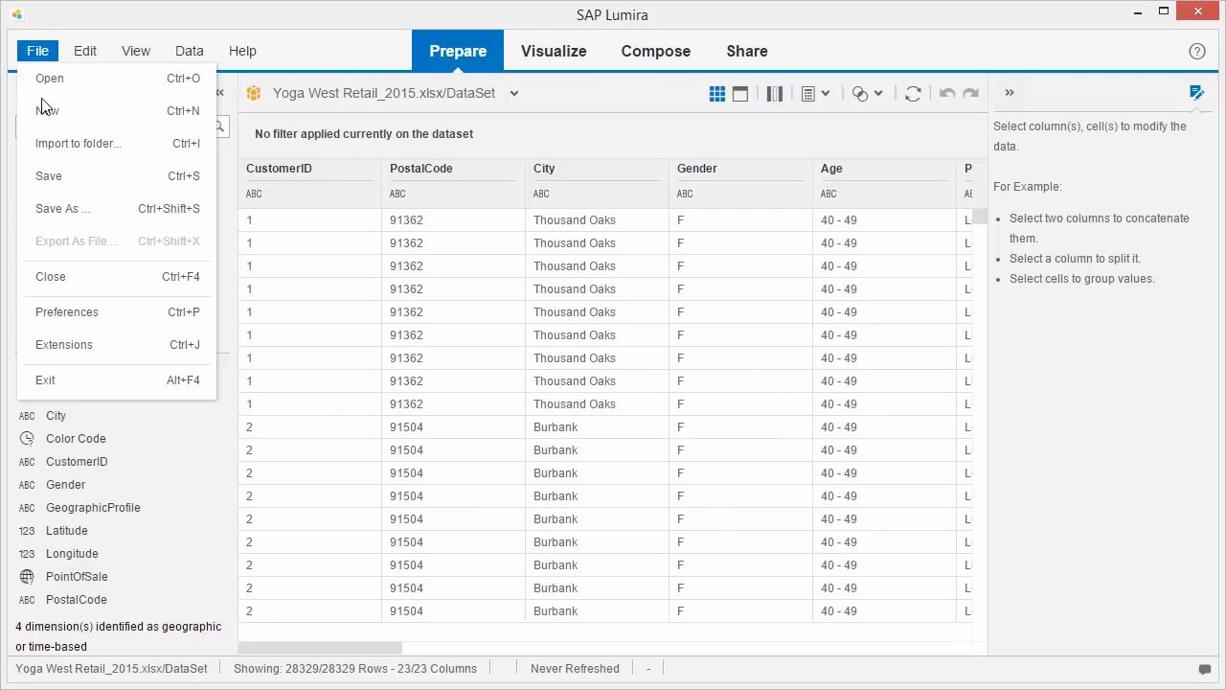
left_click(53, 184)
left_click(405, 181)
type("YogaWest")
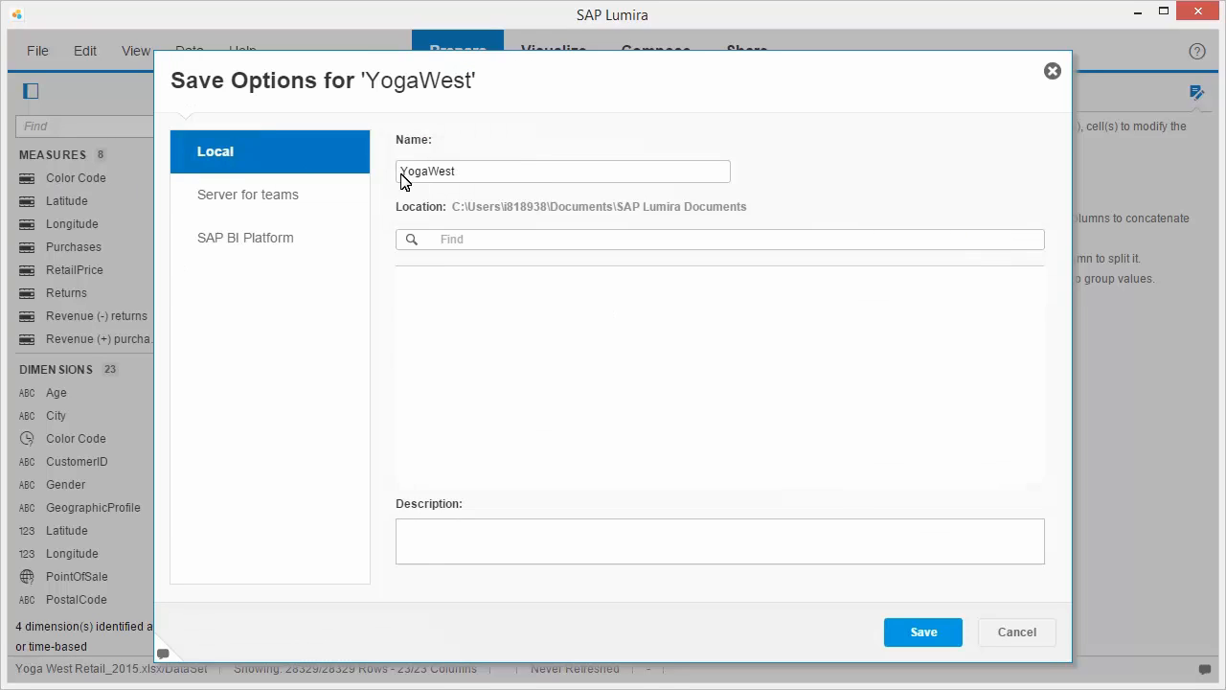
left_click(926, 632)
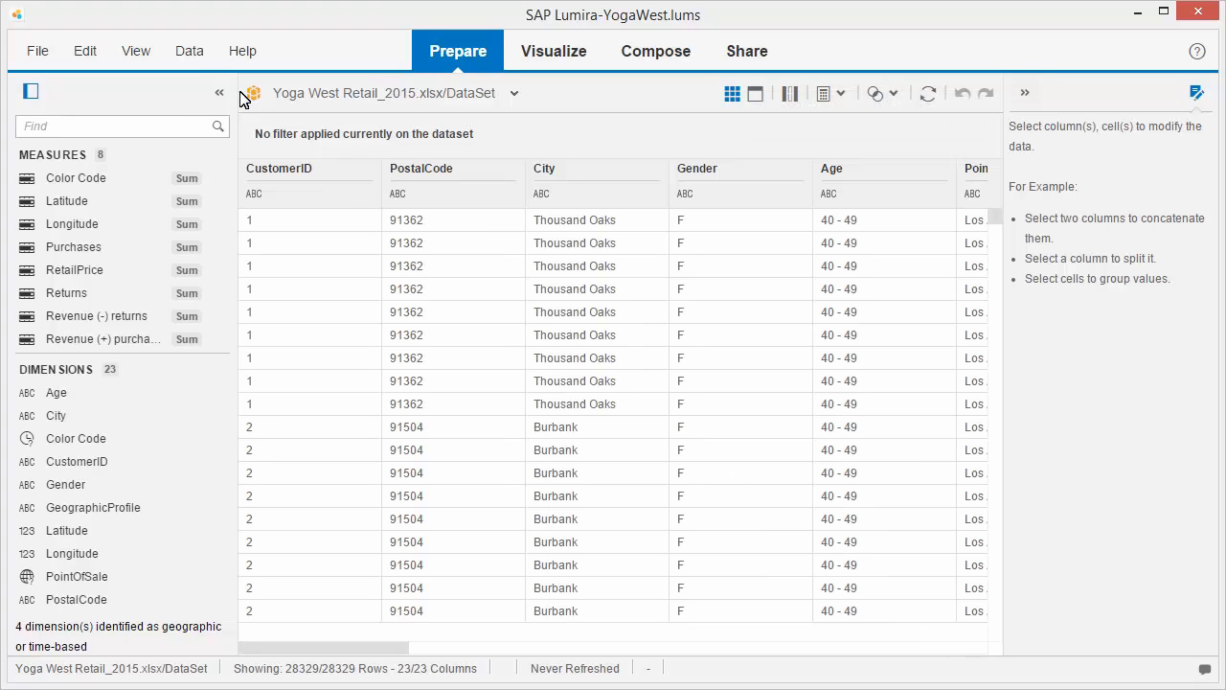
- Review the data source settings and column selection of the dataset, leaving them as they are
left_click(190, 51)
left_click(221, 84)
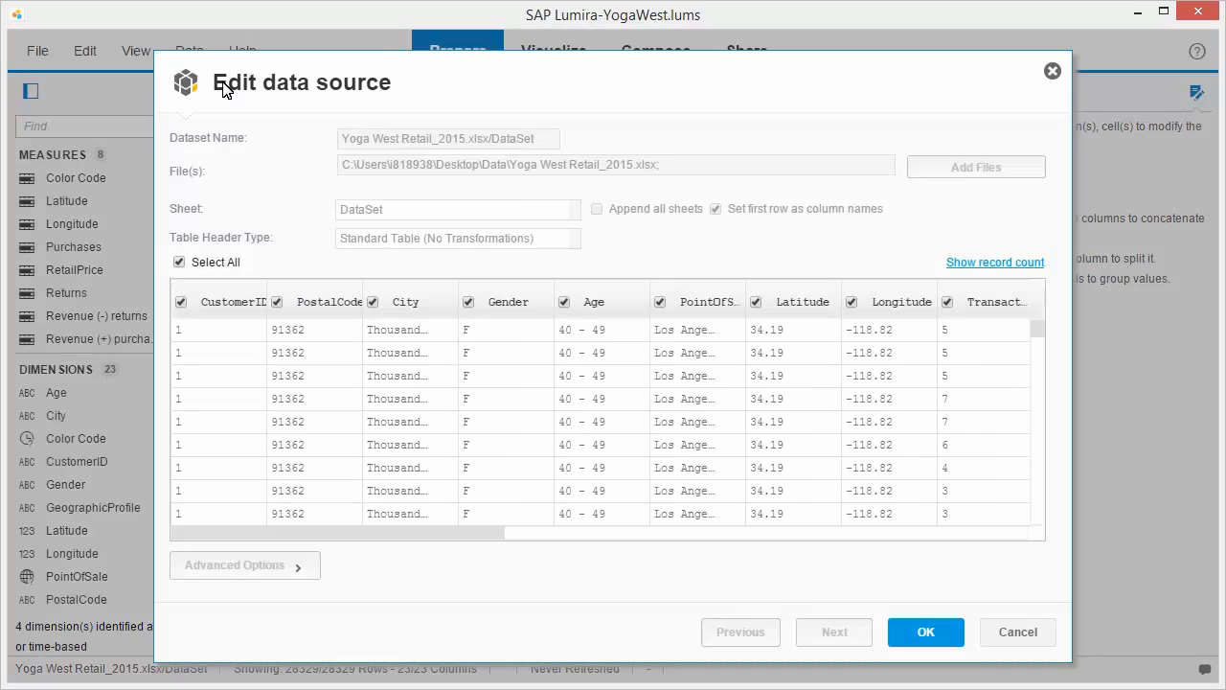
left_click(1023, 640)
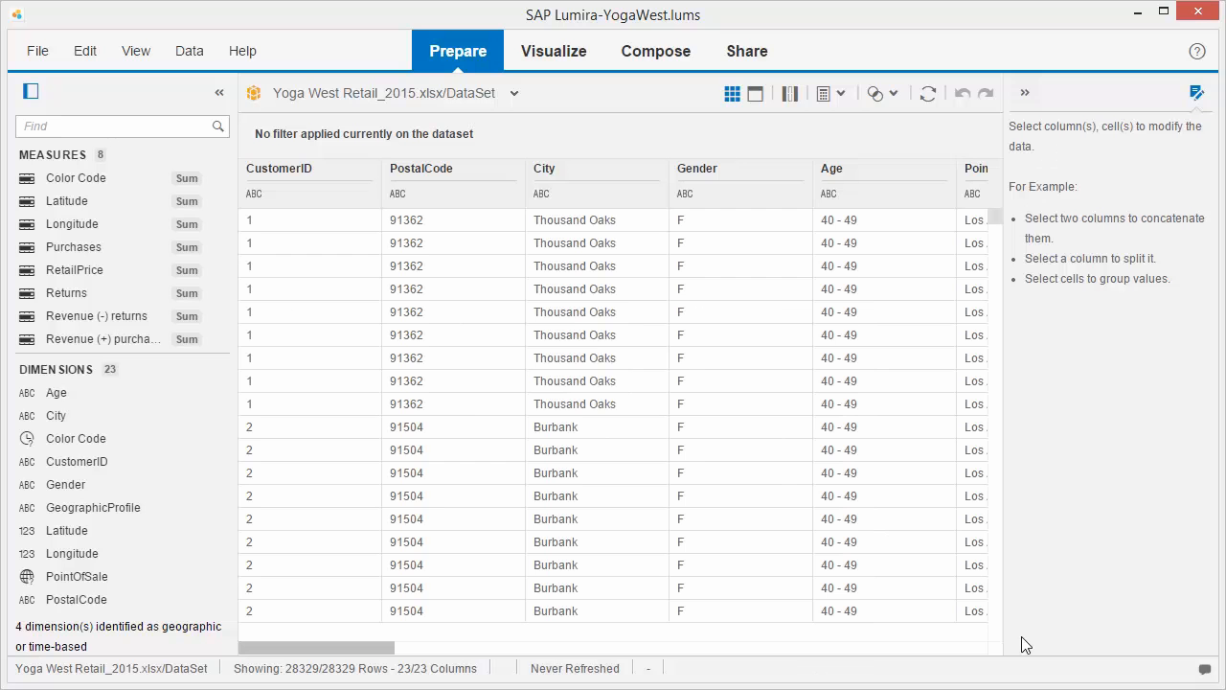
- Convert the TransactionDateTime column to date/time with date format mm/dd/yy and time format hh:mi:ss
left_click(314, 198)
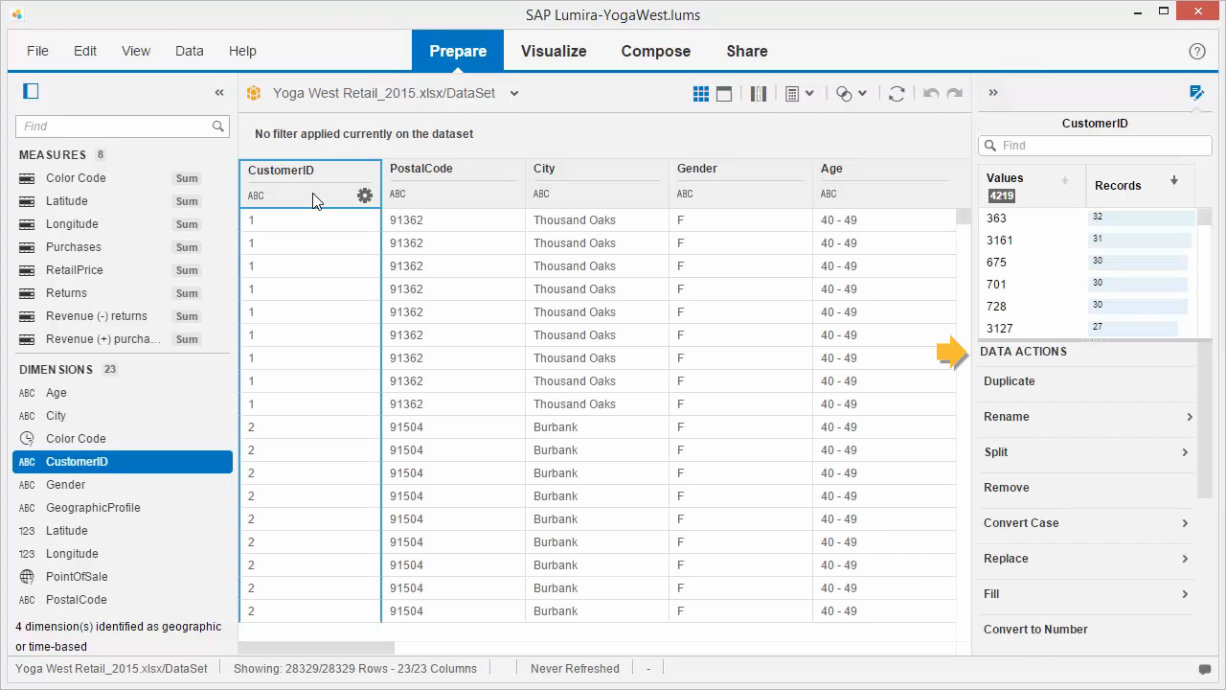
left_click(673, 647)
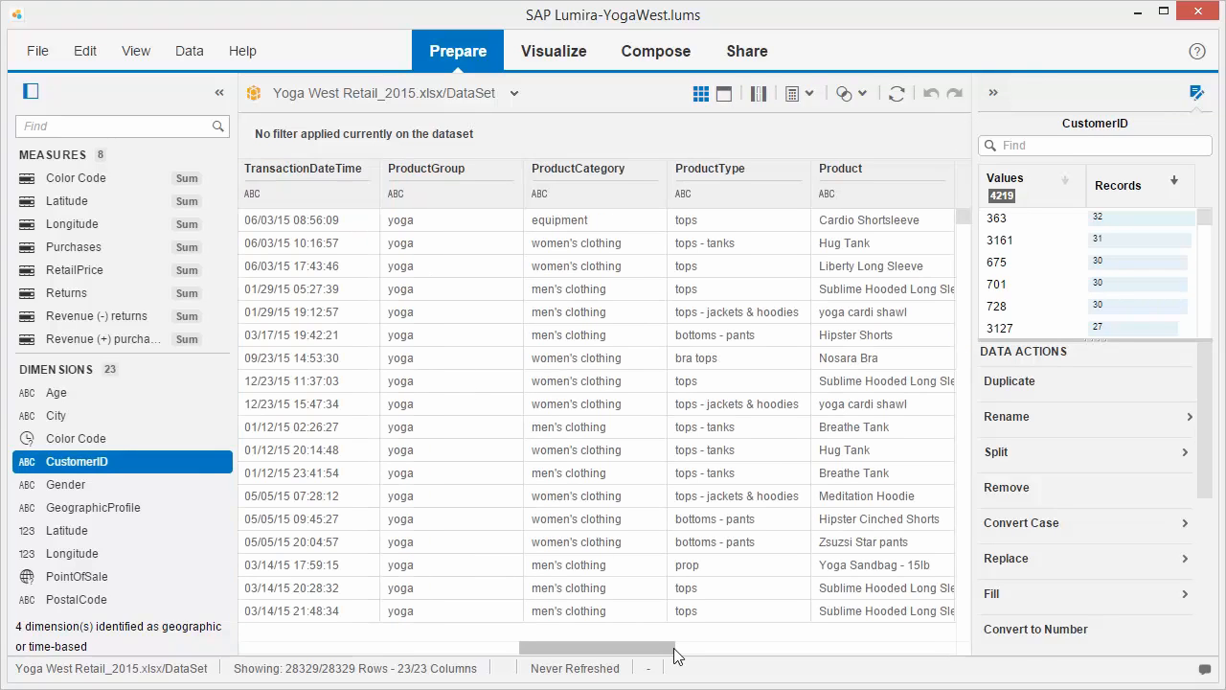
left_click(304, 199)
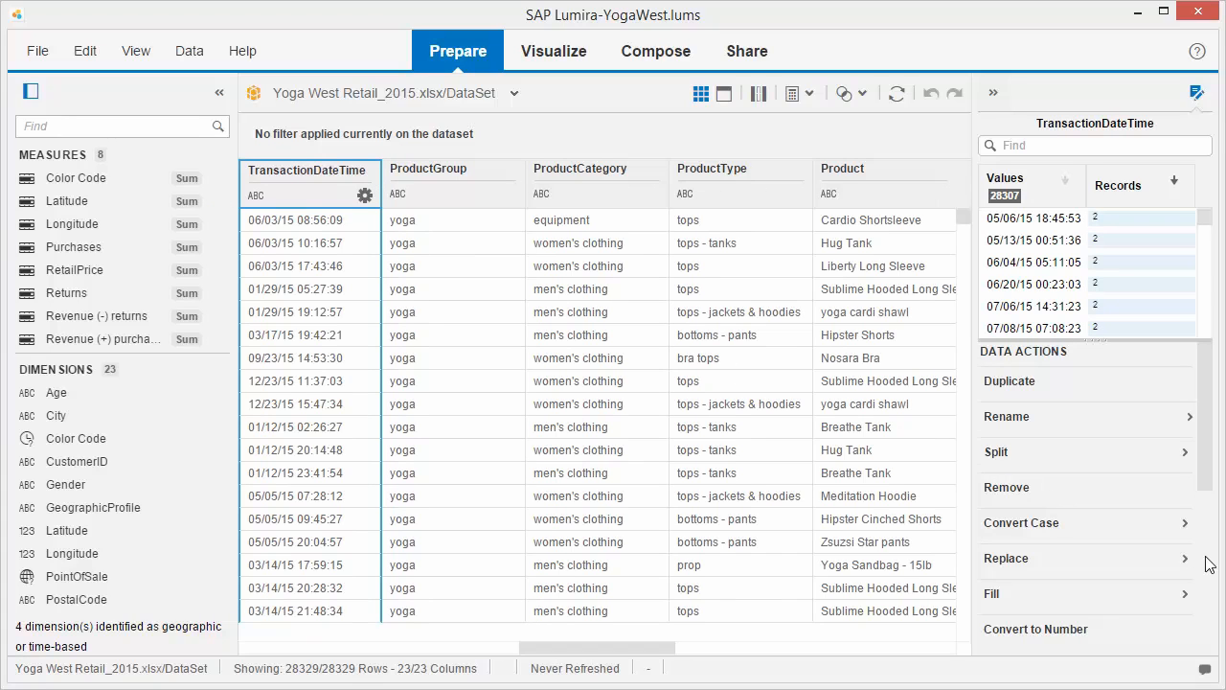
scroll(1209, 565, "down", 3)
left_click(1187, 481)
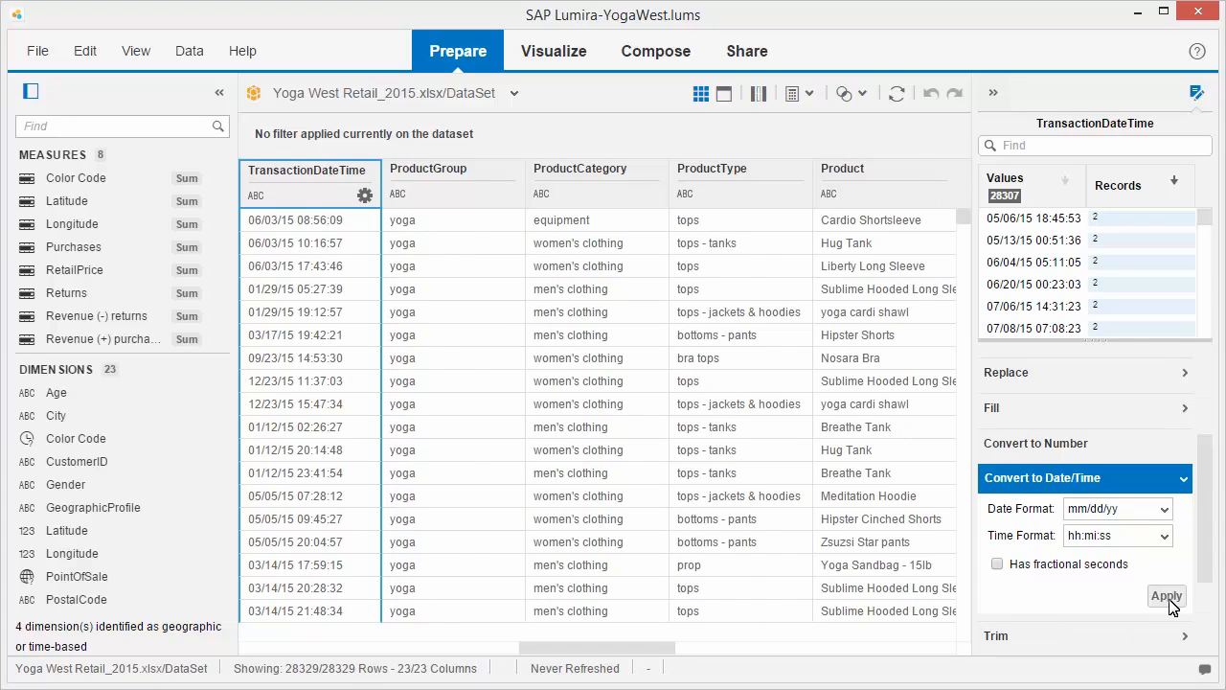
left_click(1169, 597)
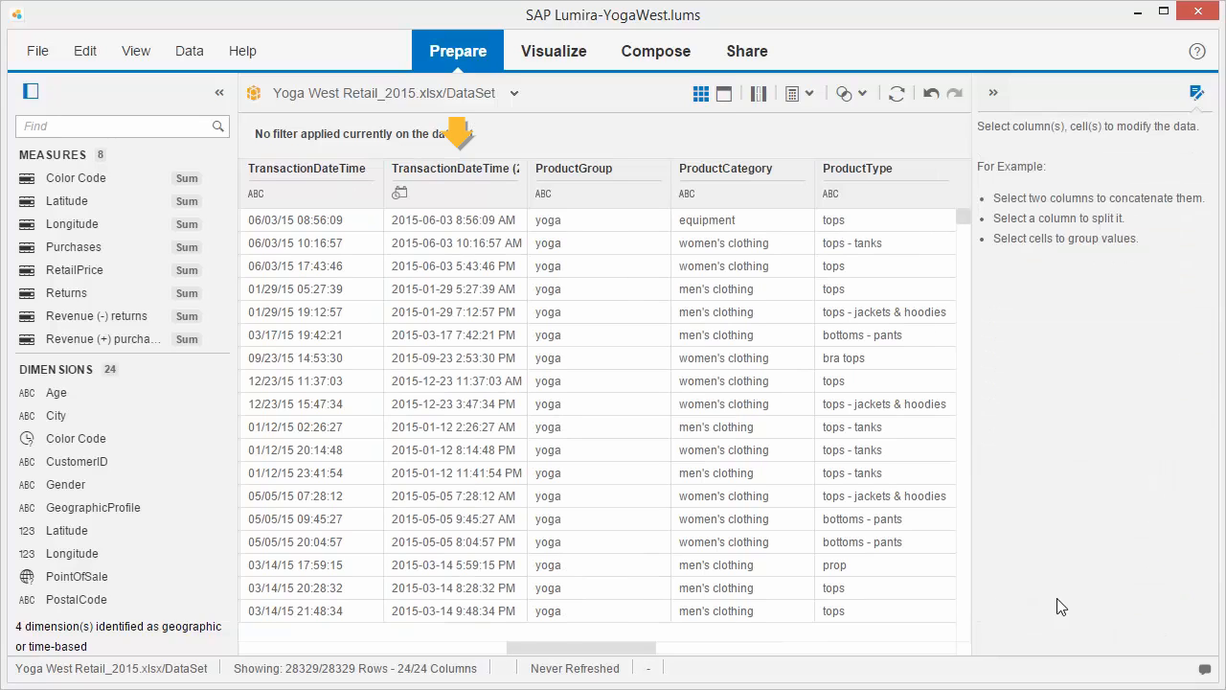
- Create a time hierarchy from the converted TransactionDateTime (2) dimension
scroll(226, 546, "down", 5)
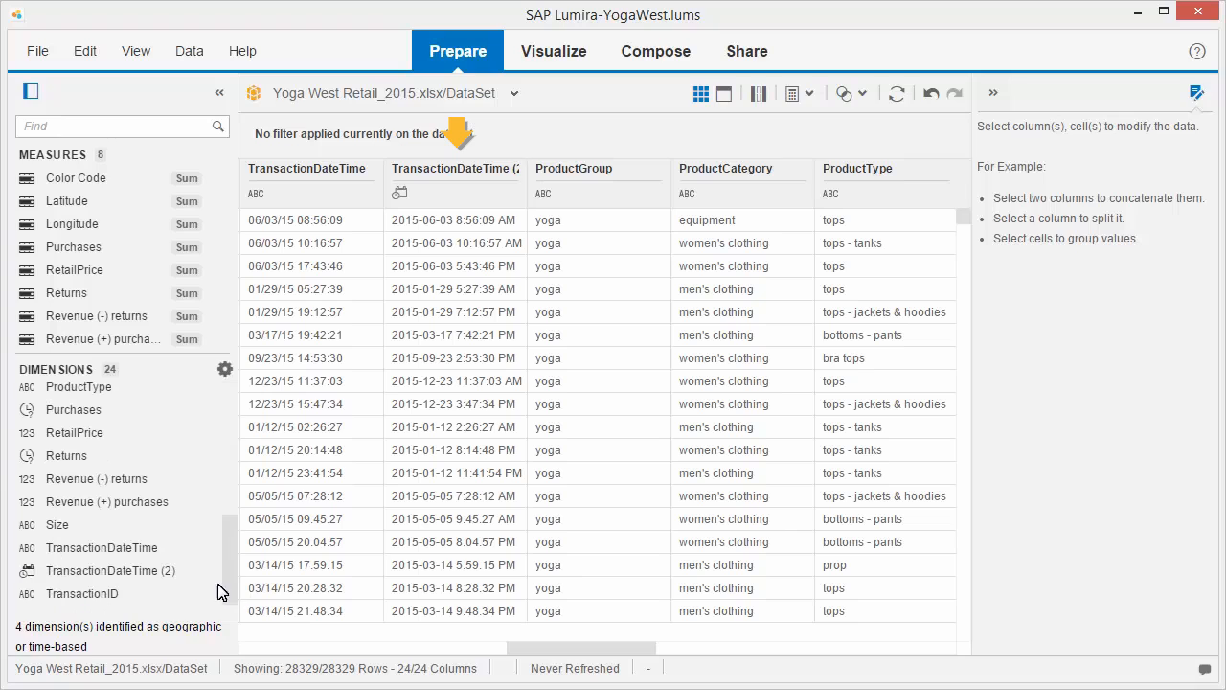
left_click(202, 571)
left_click(292, 430)
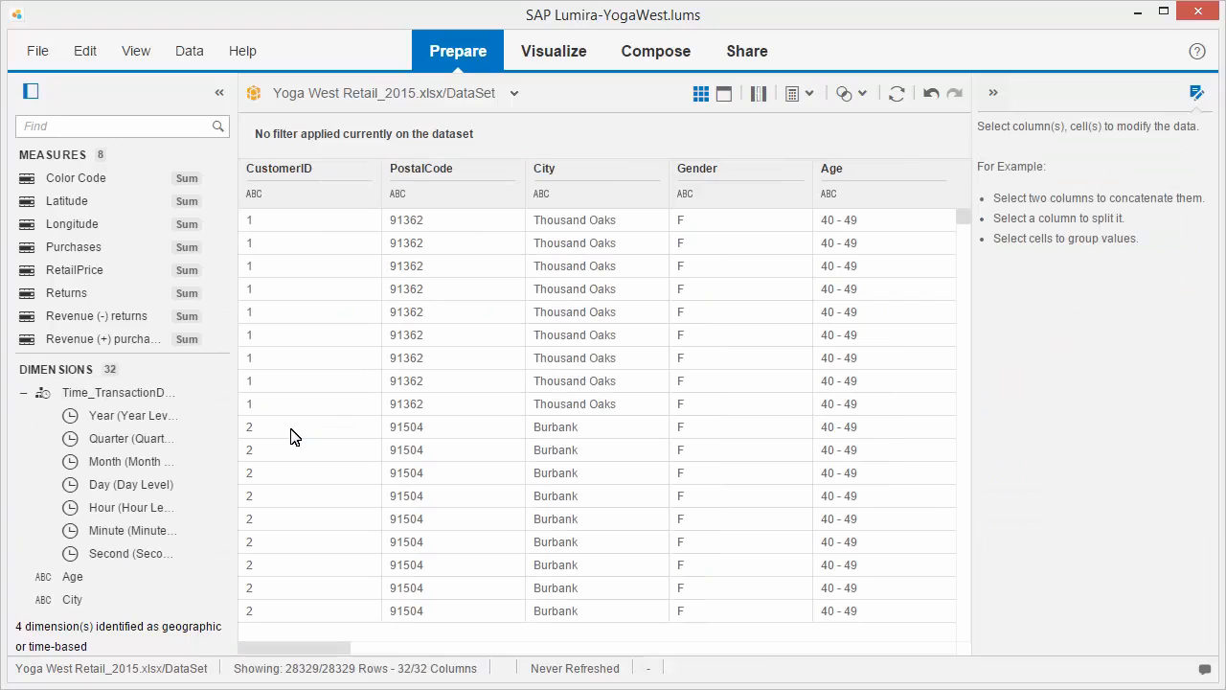
- Display the dataset as distinct values per column and replace "cell" with "Mobile" in the PointOfSale column
left_click(724, 94)
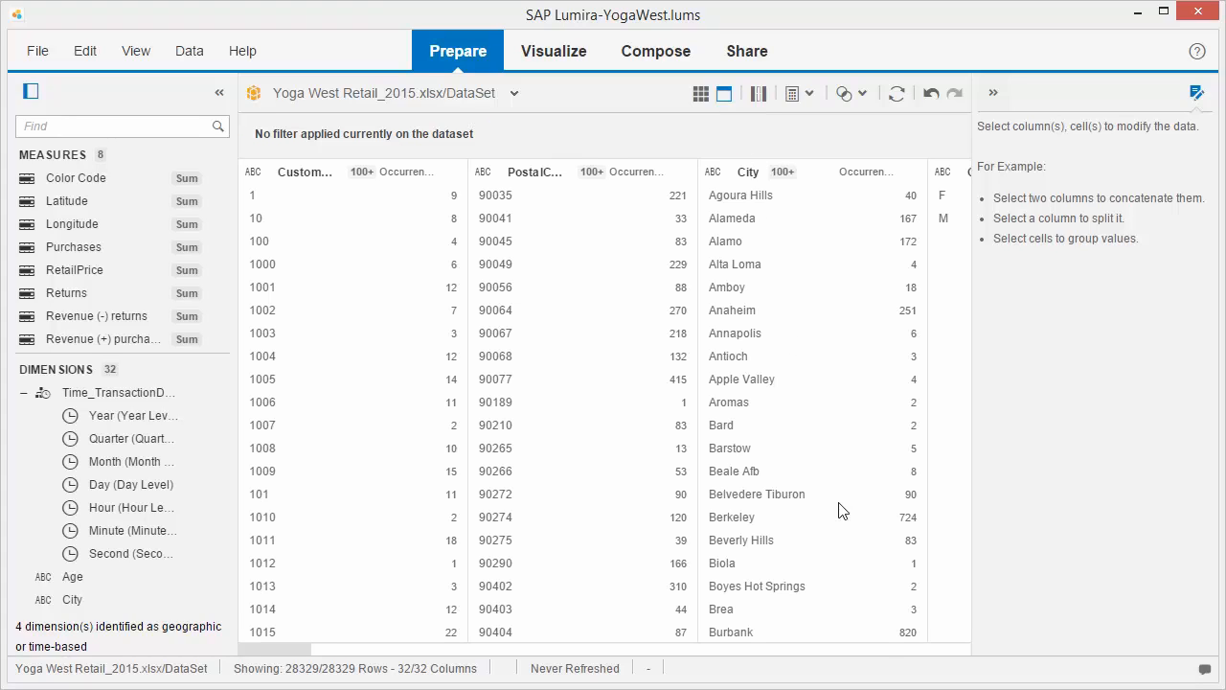
left_click(867, 649)
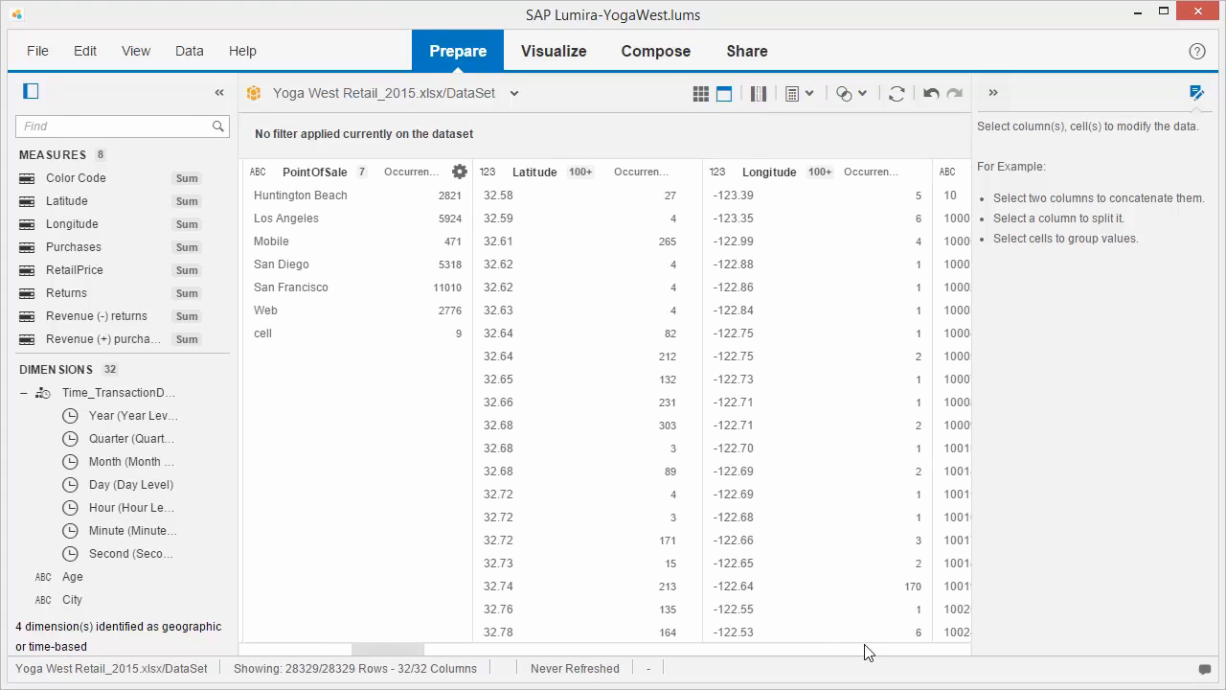
left_click(373, 559)
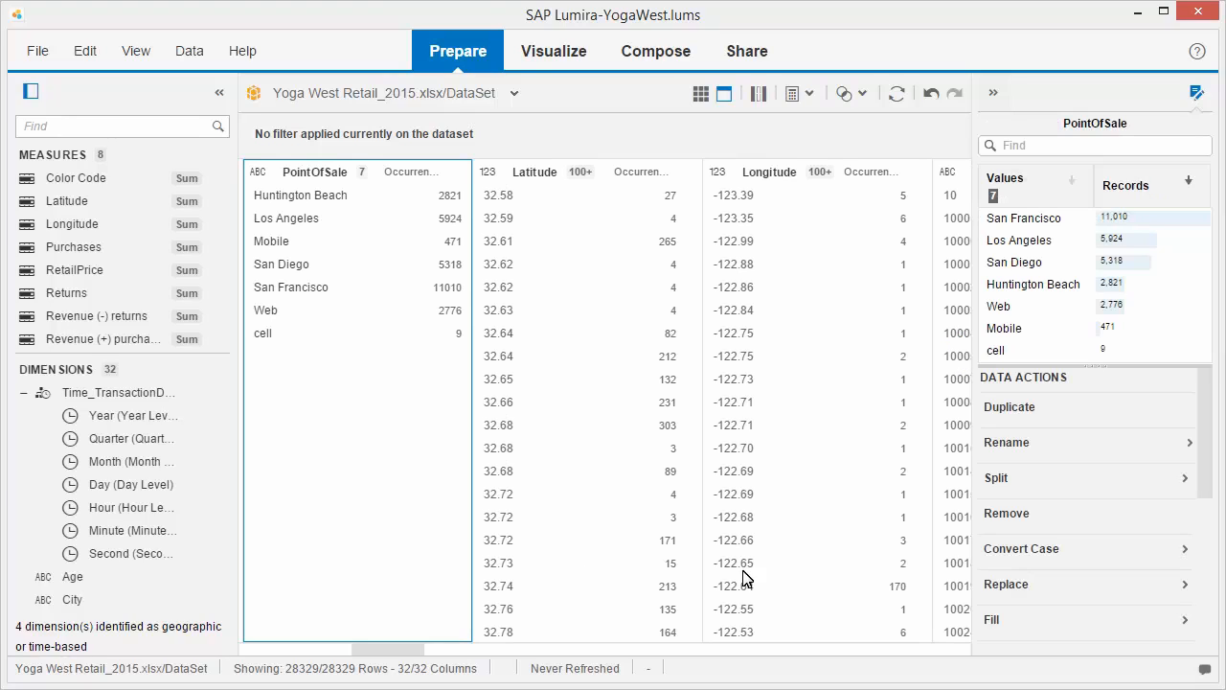
left_click(1184, 592)
left_click(999, 533)
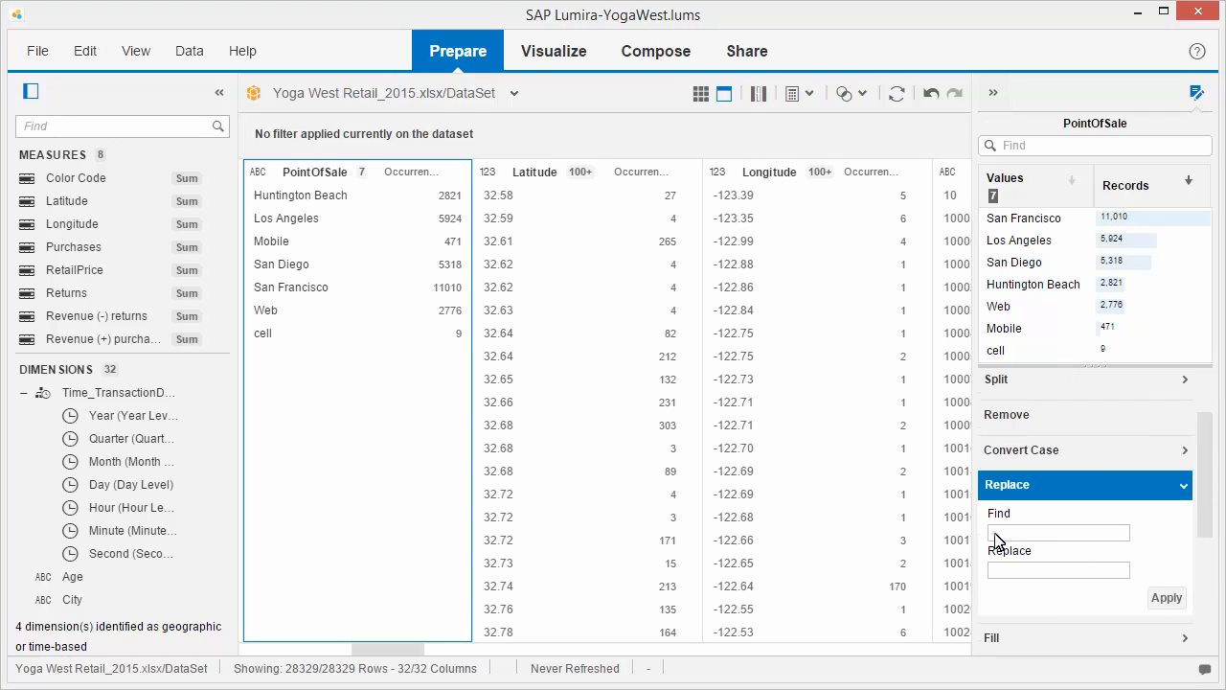
type("cell")
left_click(996, 571)
type("Mobile")
left_click(1165, 597)
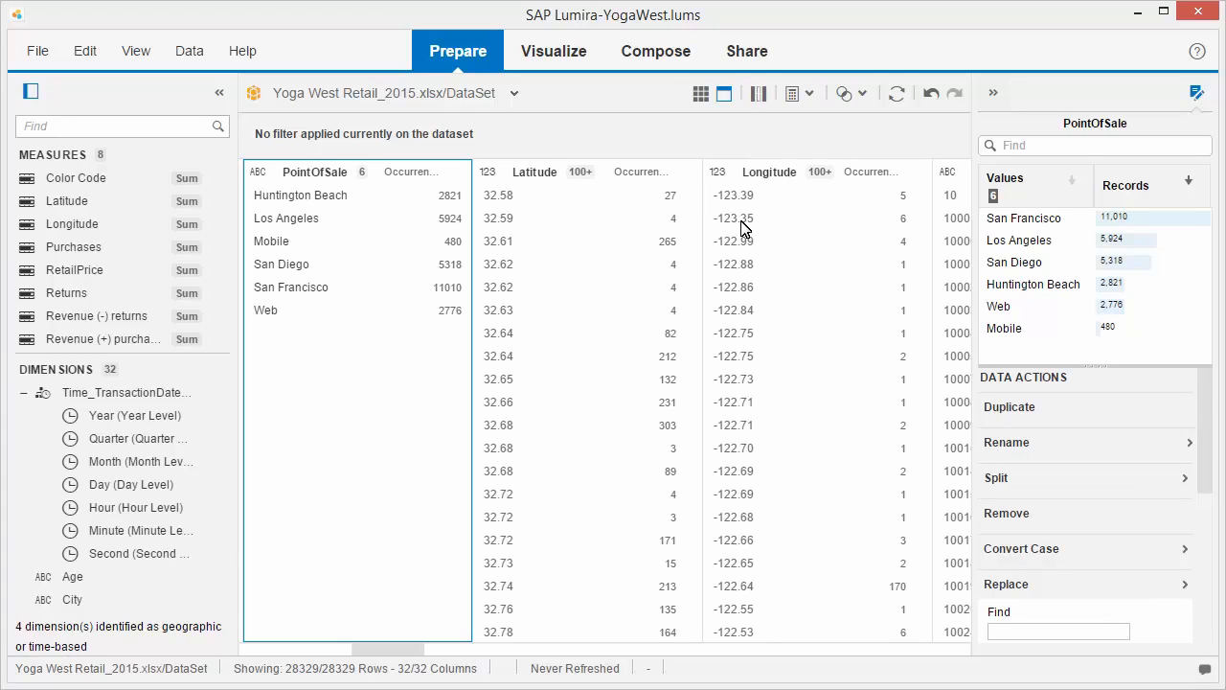
- Build a single-number visualization that shows the Purchases measure
left_click(555, 57)
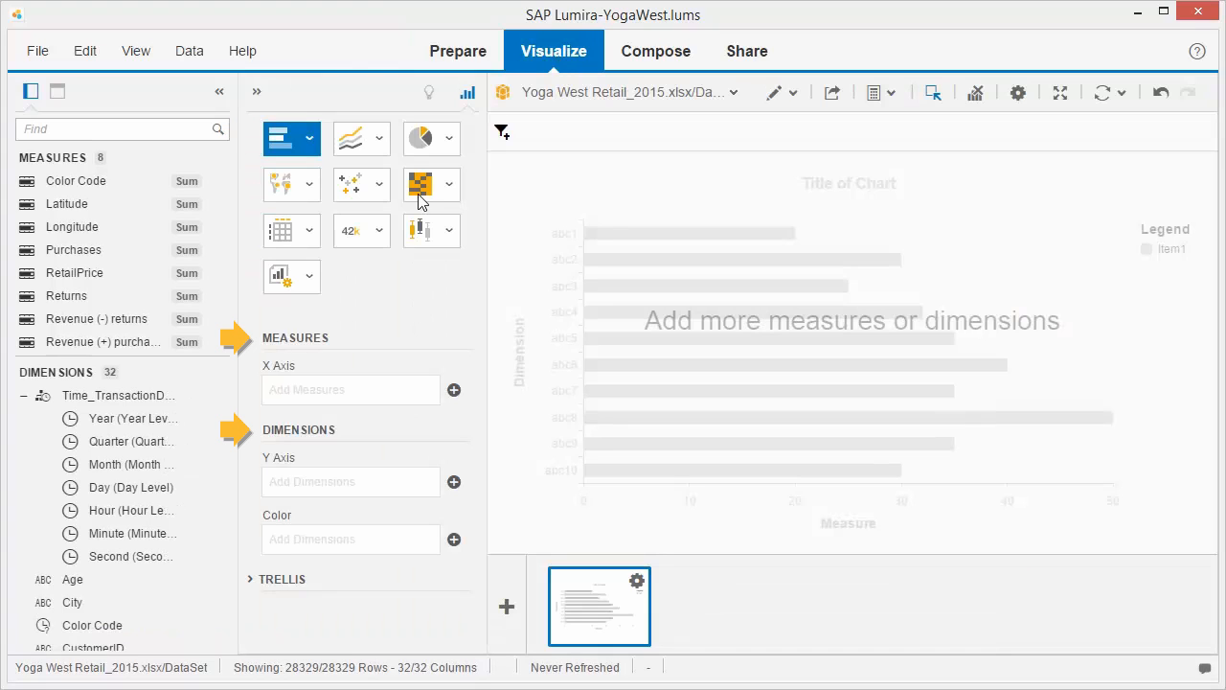
left_click(379, 232)
left_click(355, 316)
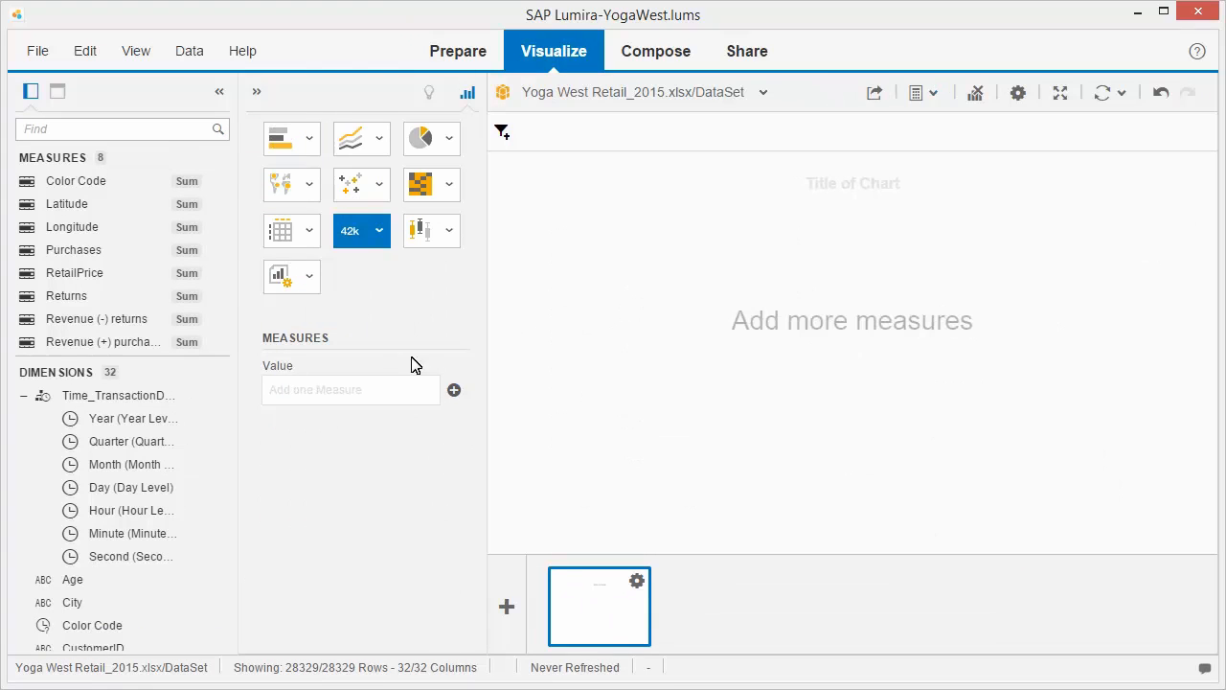
left_click(454, 391)
left_click(537, 316)
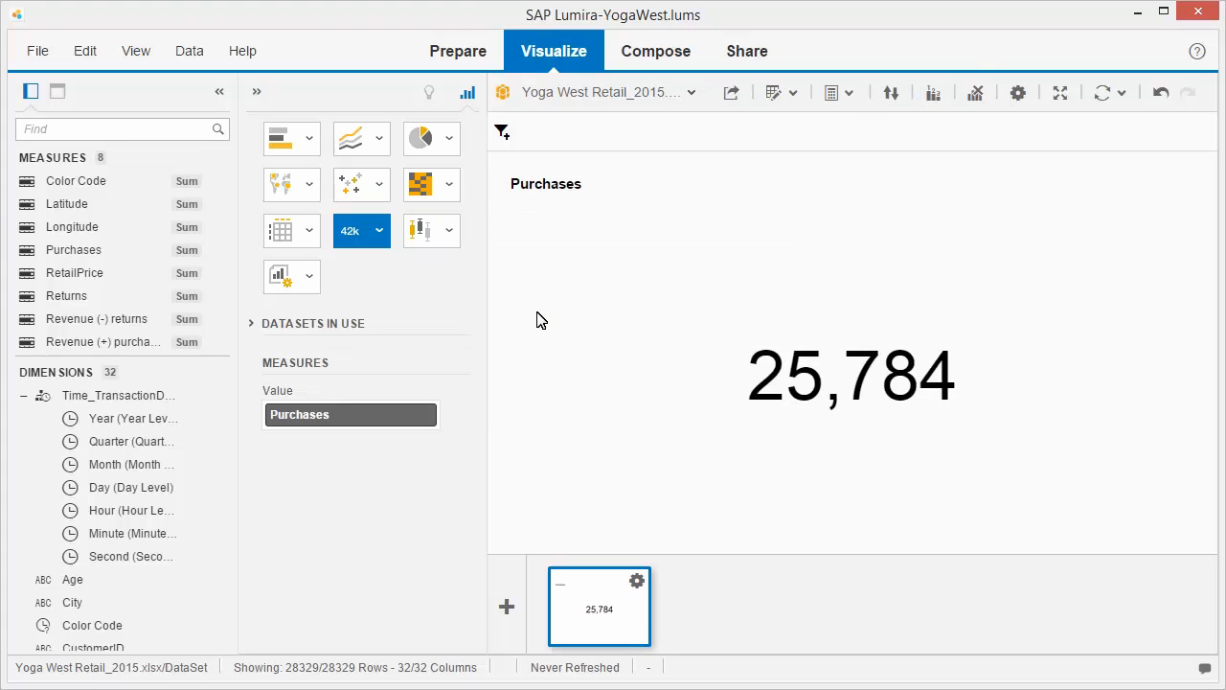
- Add a second visualization, a bar chart of Purchases by PointOfSale, coloured by Age
left_click(507, 606)
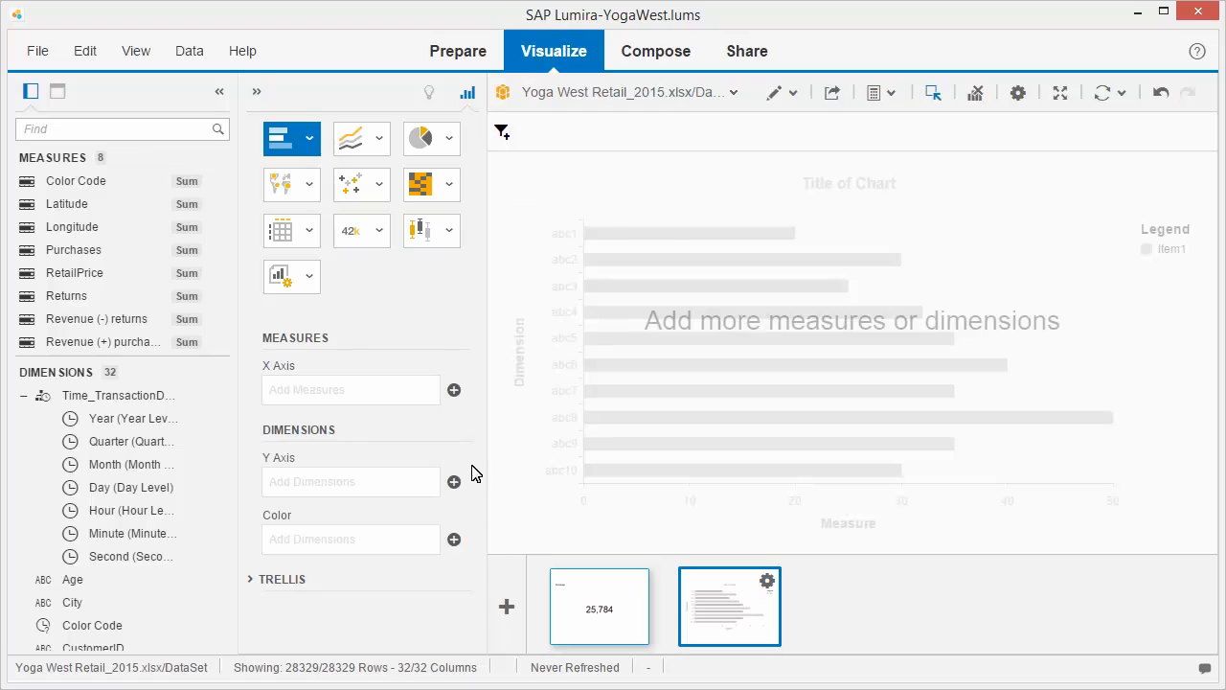
left_click(454, 389)
left_click(538, 312)
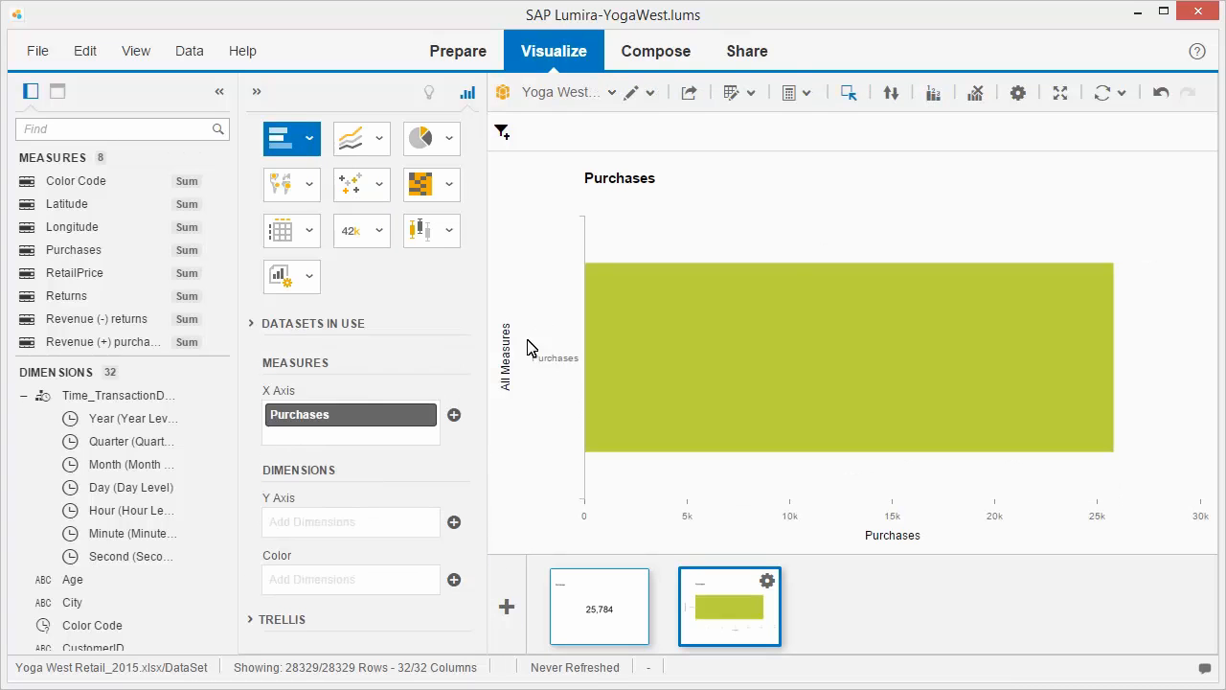
left_click(454, 522)
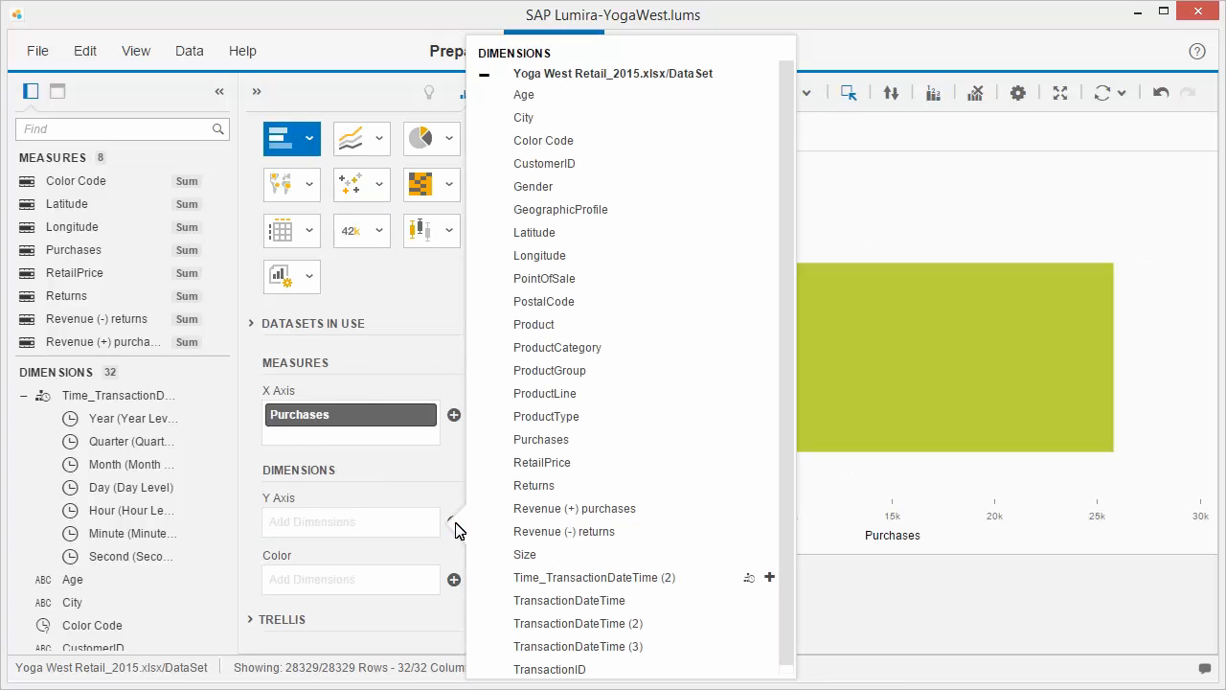
left_click(544, 278)
left_click(454, 595)
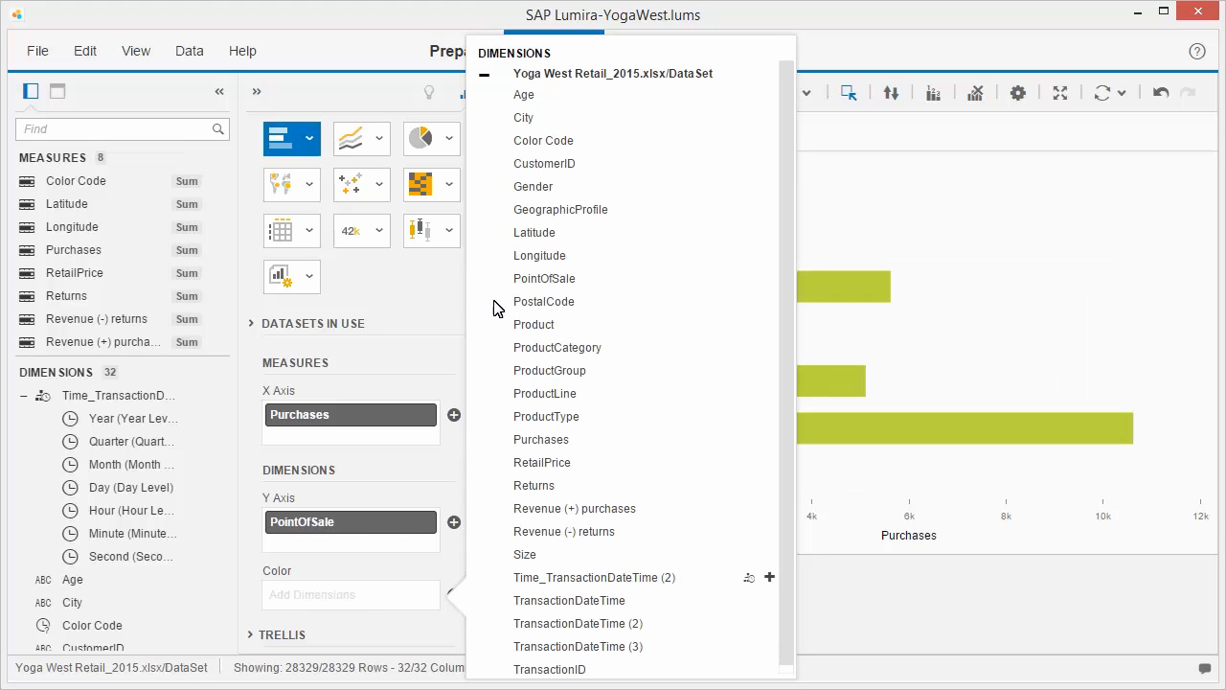
left_click(524, 100)
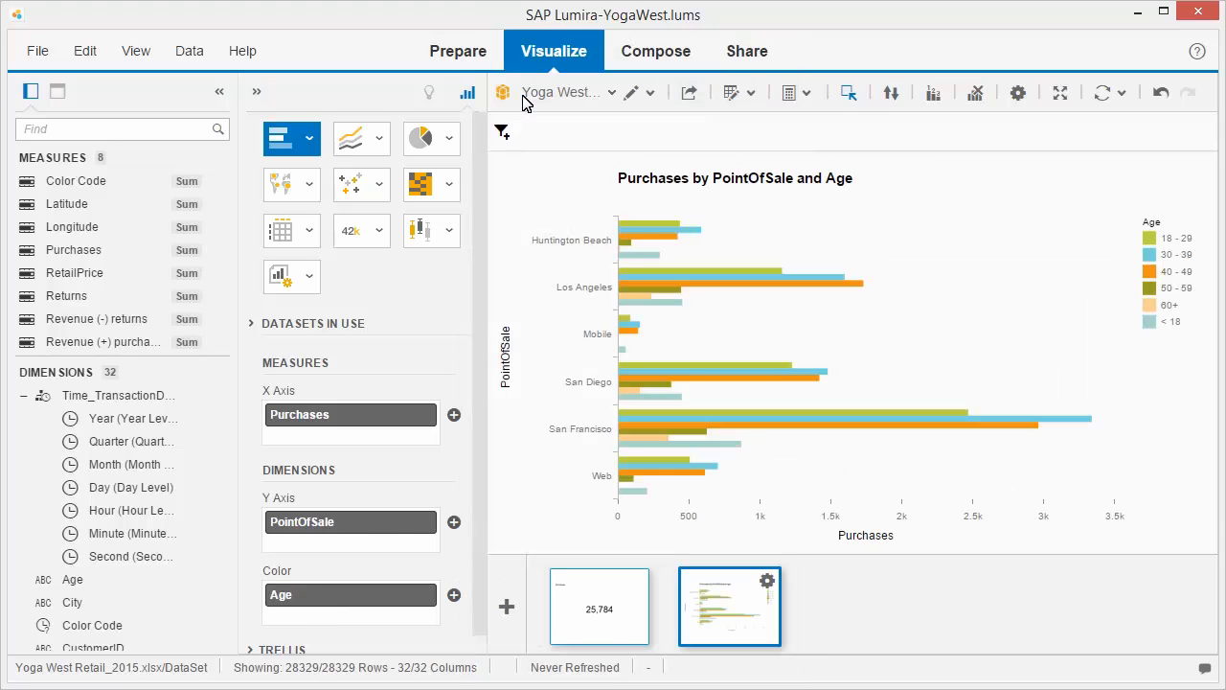
- Add a third visualization, a Line Chart for Date/Time Series of Purchases over the Time_TransactionDateTime (2) hierarchy
left_click(507, 605)
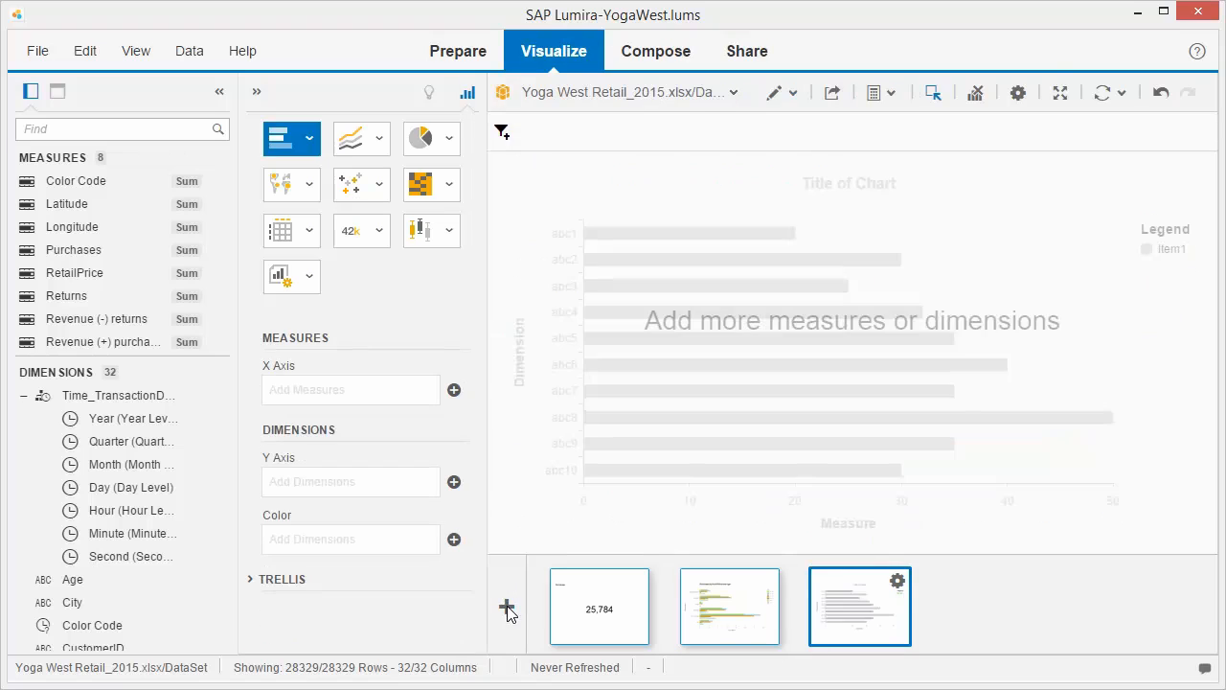
left_click(378, 138)
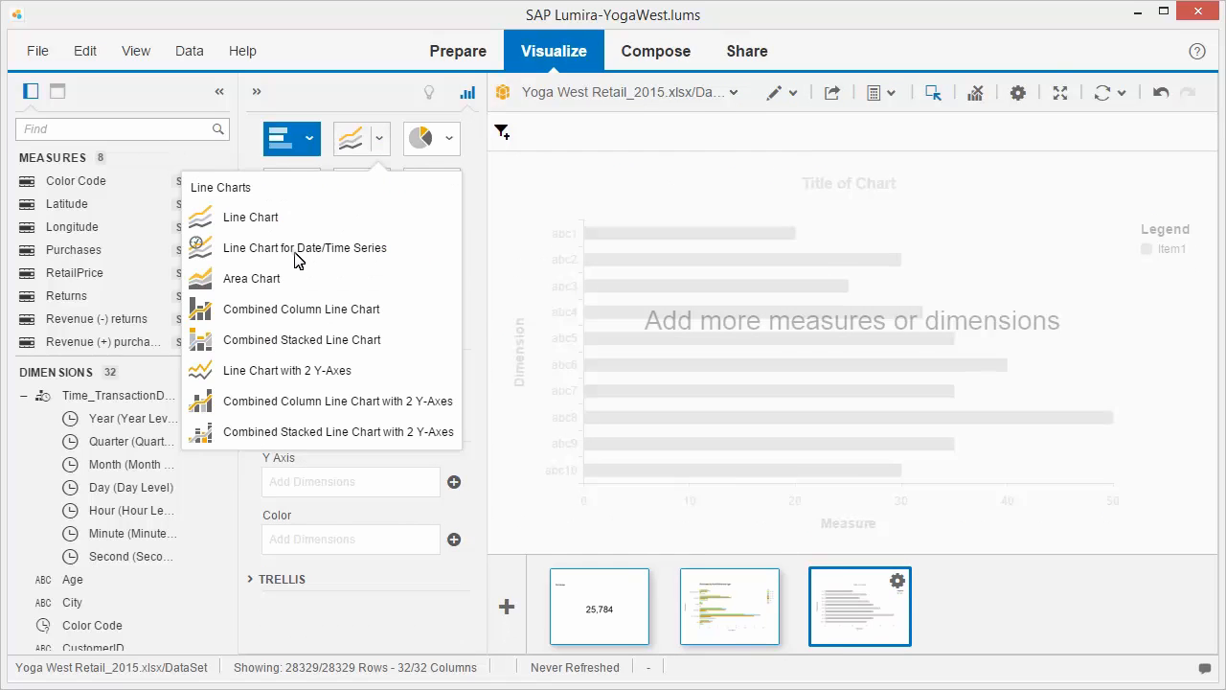
left_click(295, 253)
left_click(454, 390)
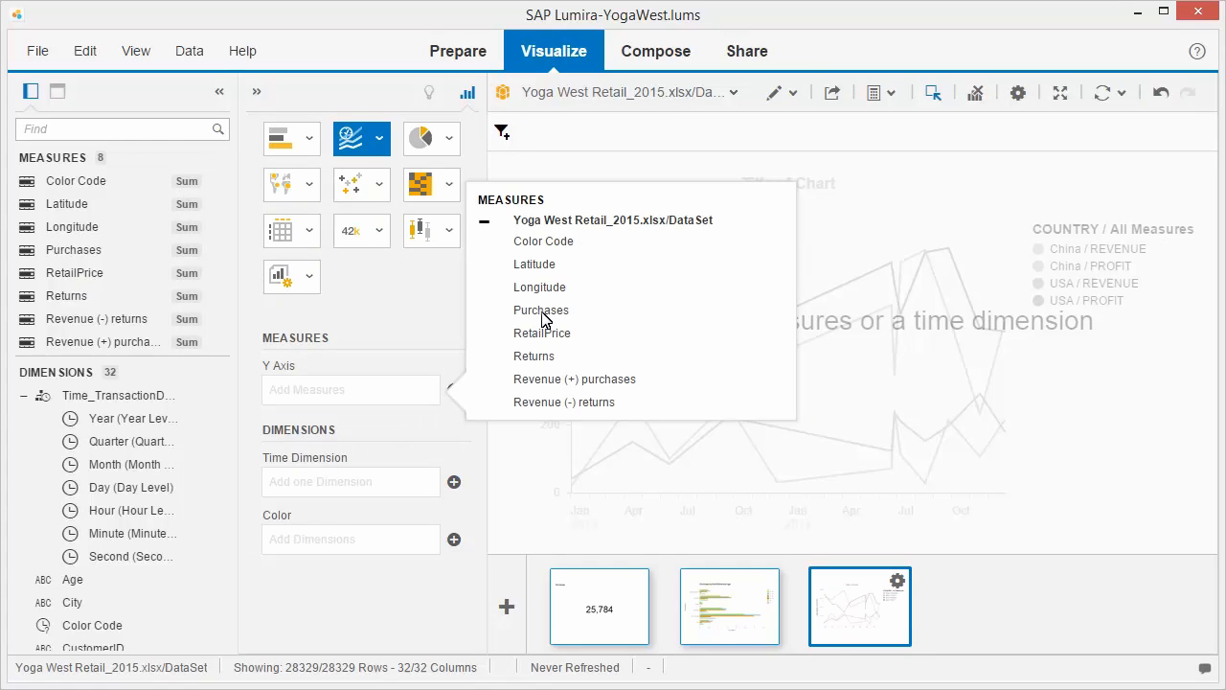
left_click(541, 319)
left_click(454, 521)
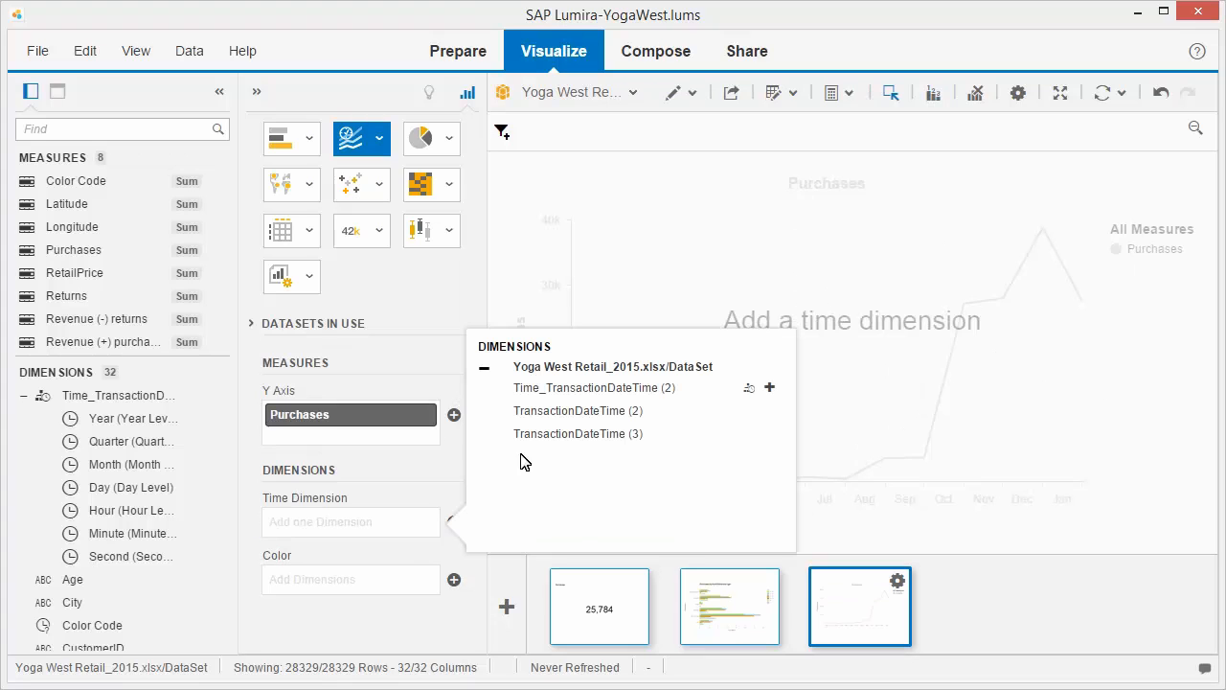
left_click(588, 388)
- Set the line chart's time dimension to Month level and colour the lines by PointOfSale
left_click(411, 523)
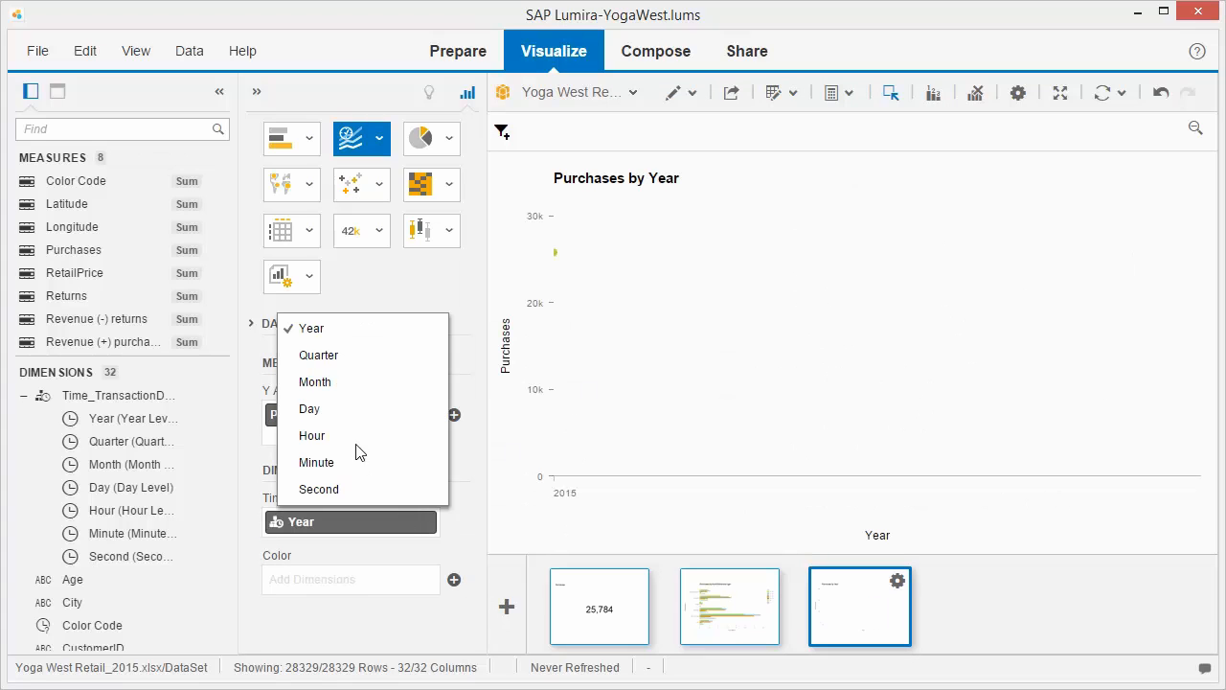
left_click(316, 382)
left_click(454, 579)
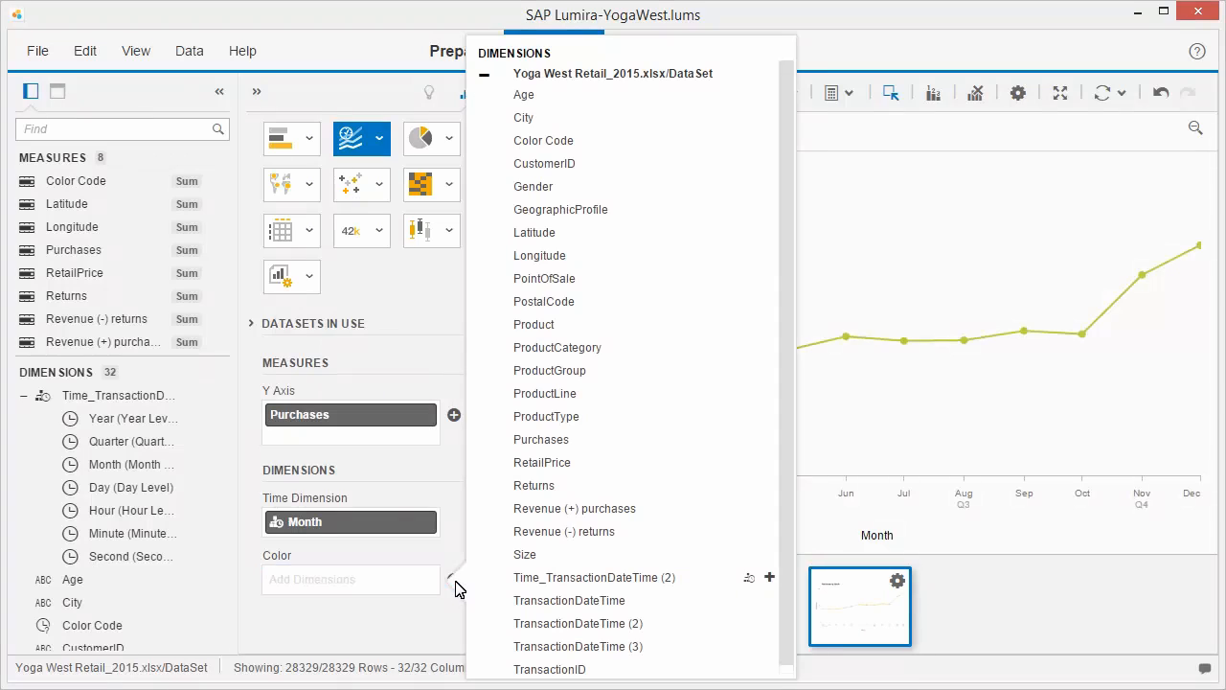
left_click(545, 280)
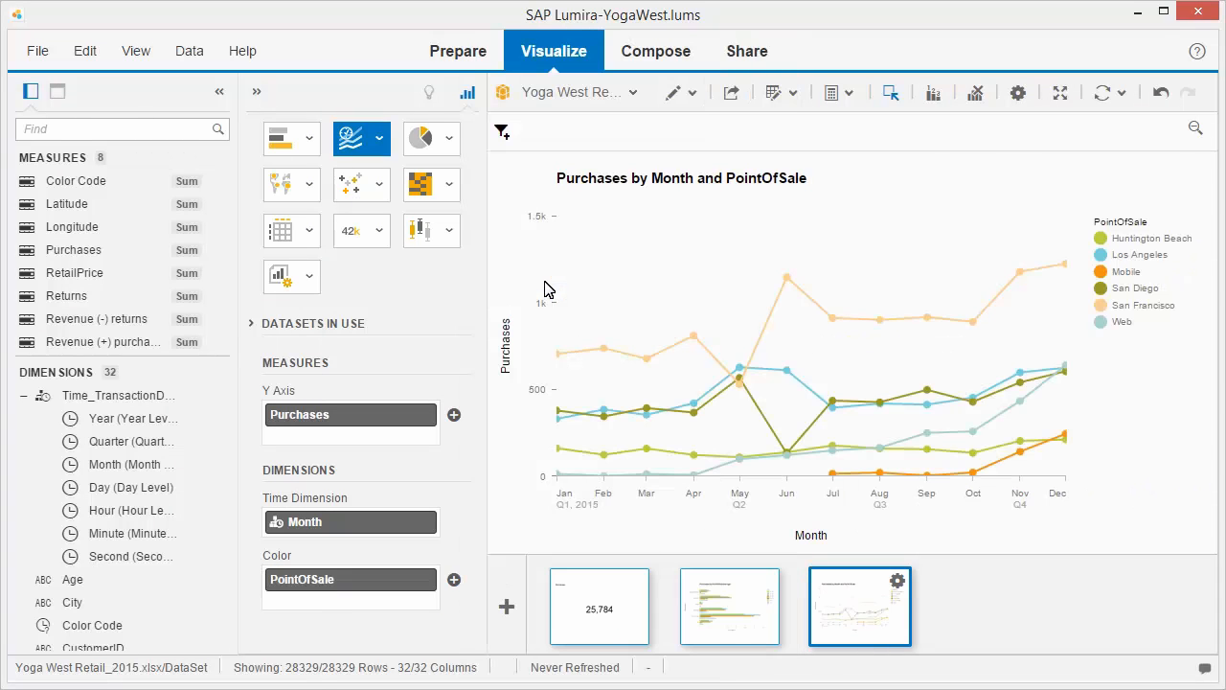
- Add a fourth visualization, a Crosstab with the Purchases and Revenue (+) purchases measures and City in the rows
left_click(506, 606)
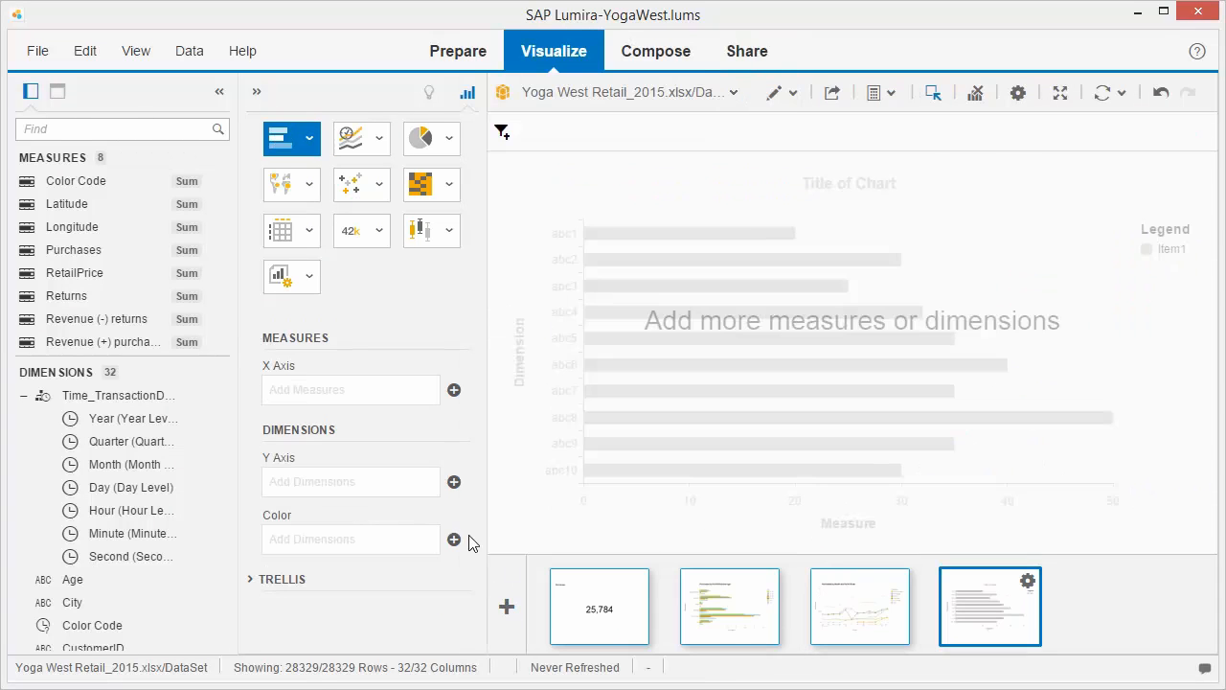
left_click(309, 230)
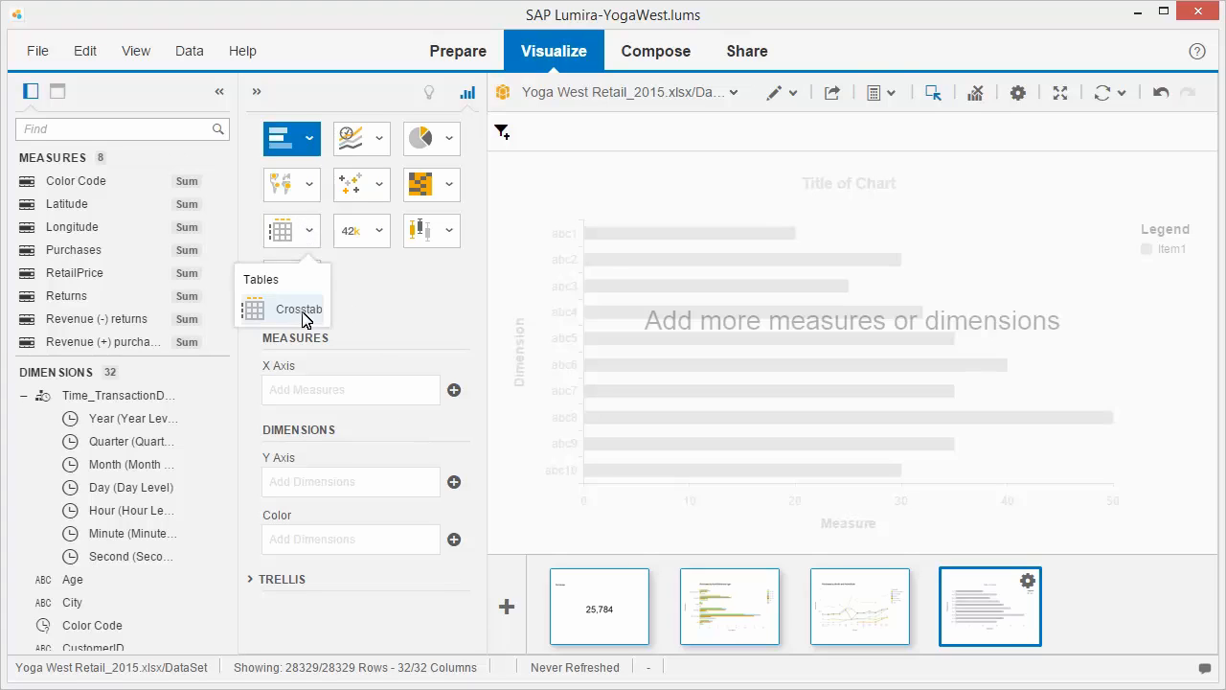
left_click(303, 315)
left_click(454, 377)
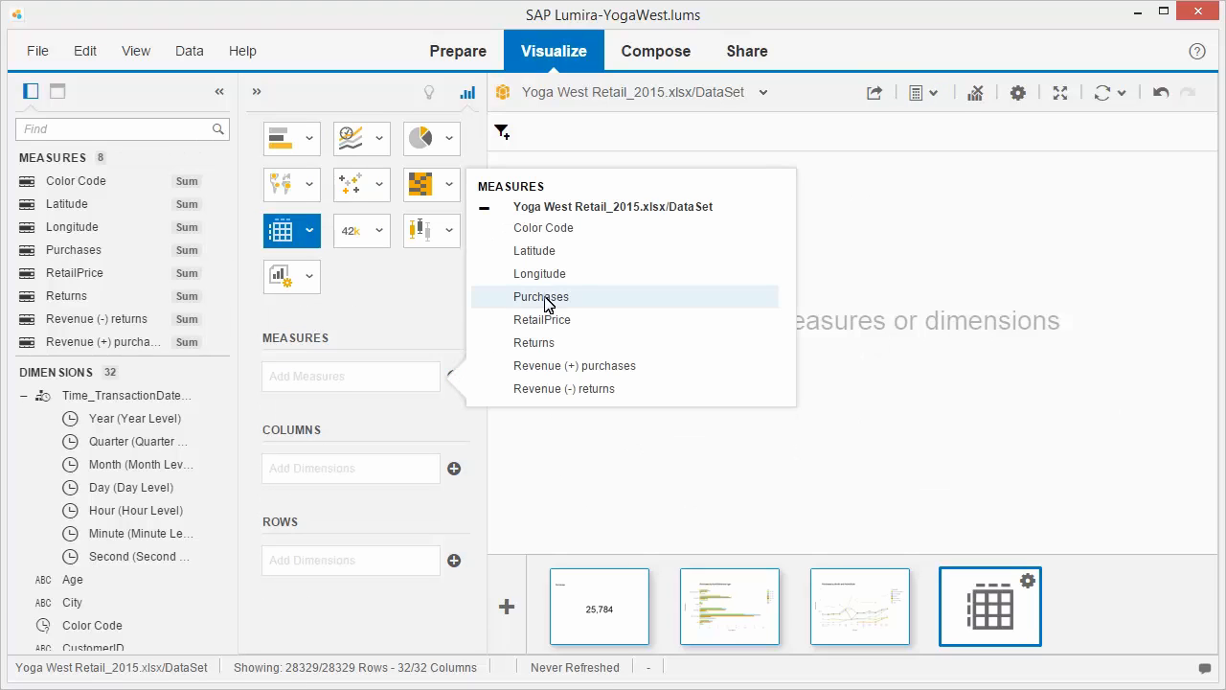
left_click(546, 297)
left_click(454, 402)
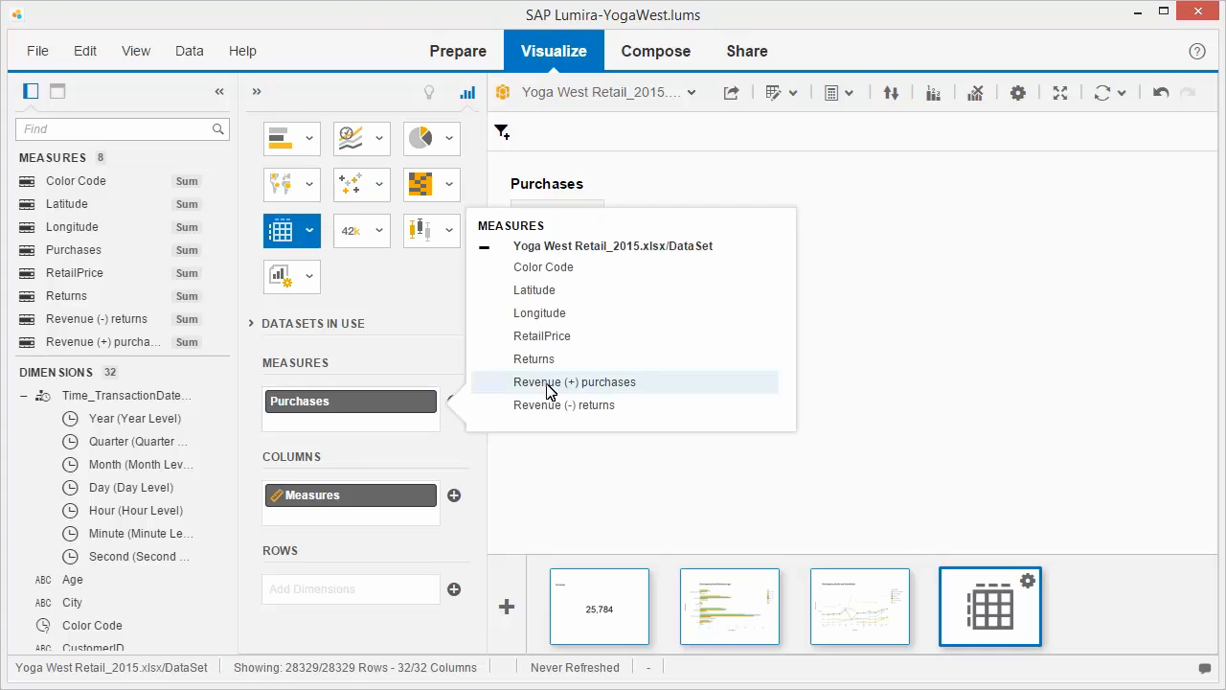
left_click(551, 389)
left_click(454, 616)
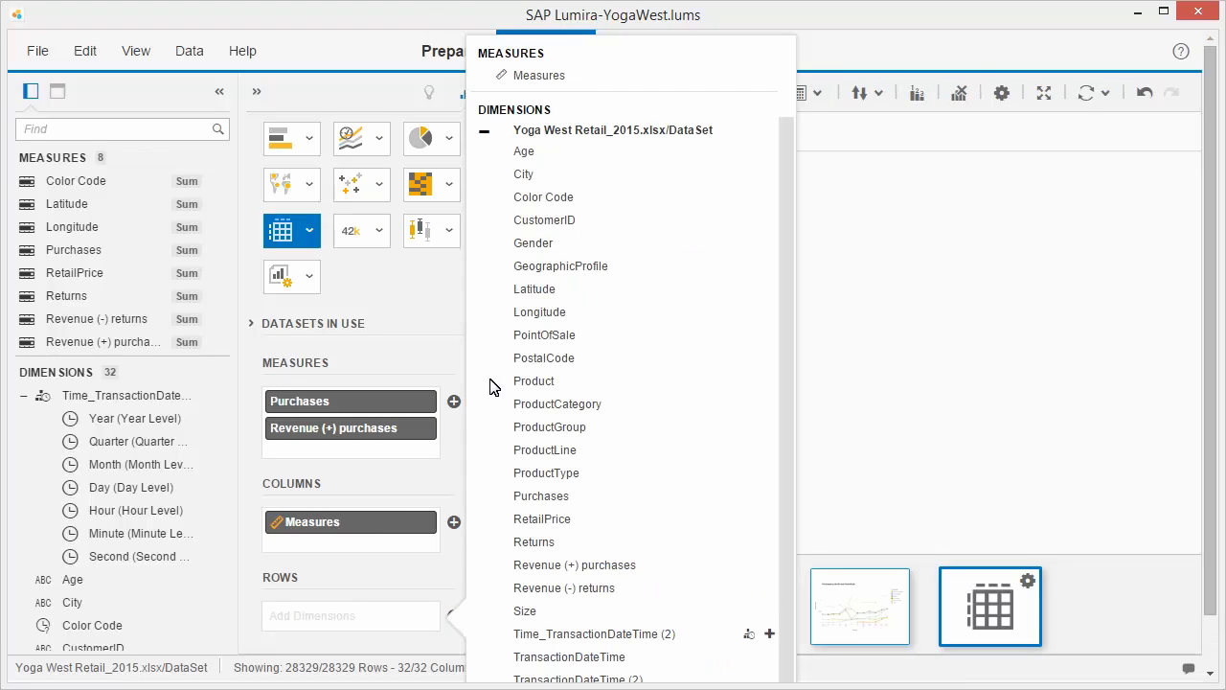
left_click(524, 175)
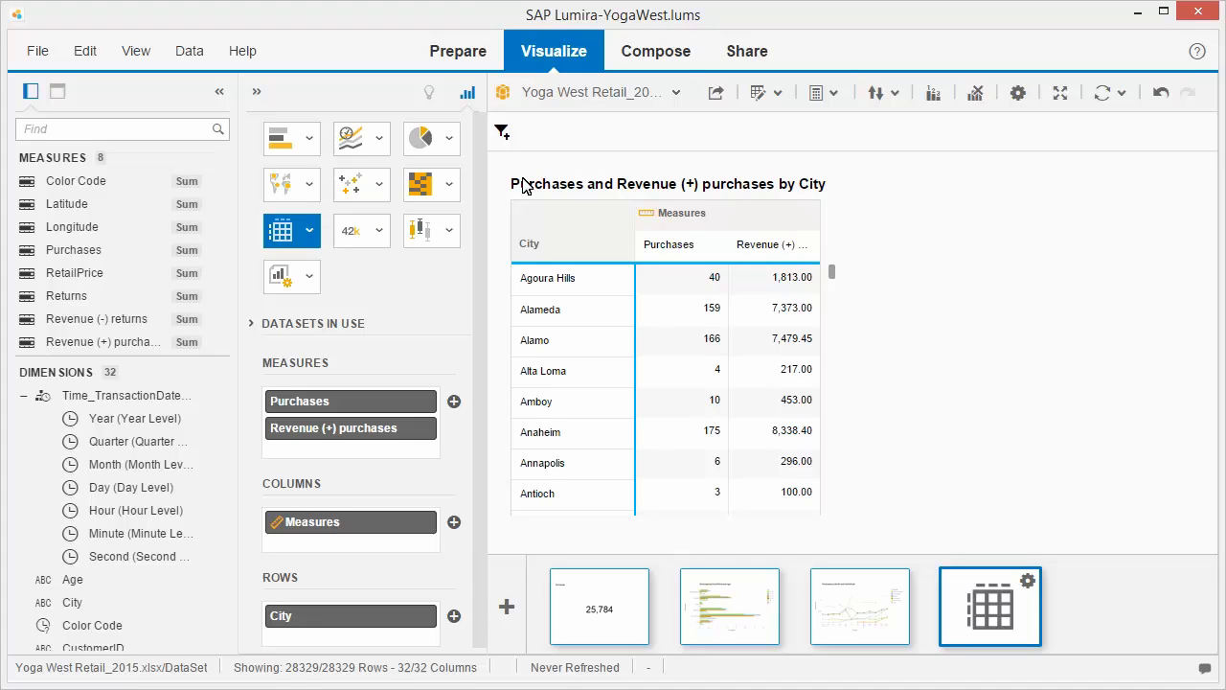
- Create a new story named YogaWest in Compose using the Slide Show template
left_click(657, 56)
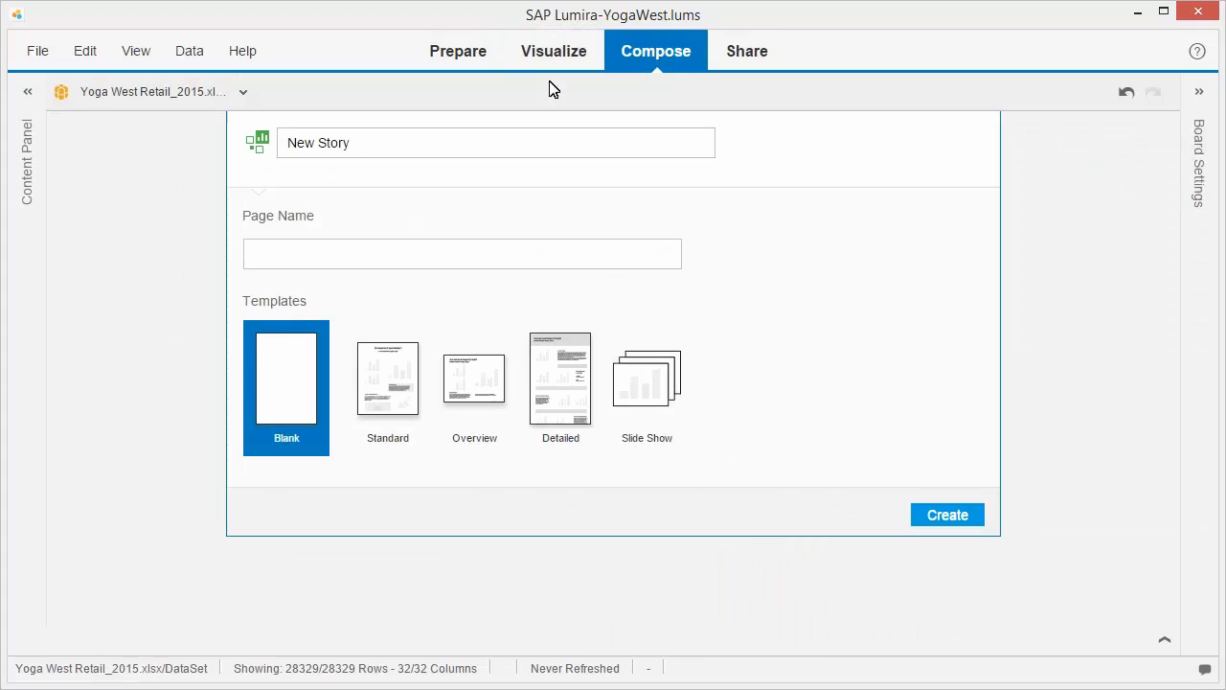
left_click(304, 154)
type("YogaWest")
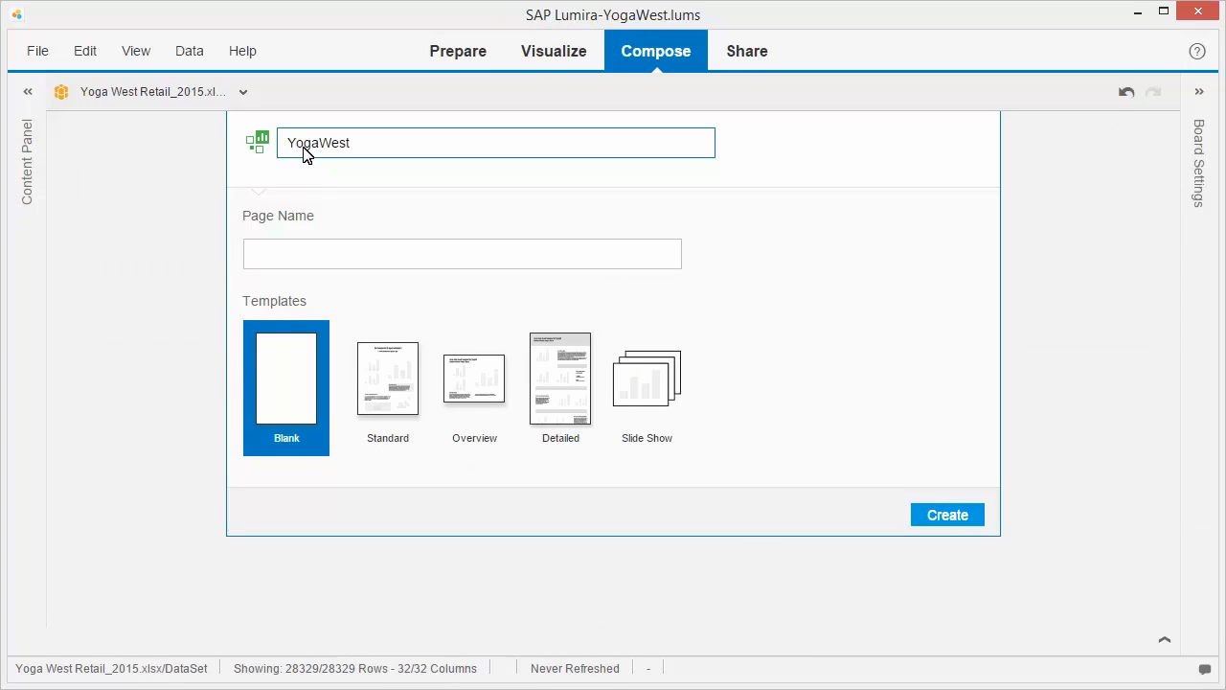
left_click(646, 393)
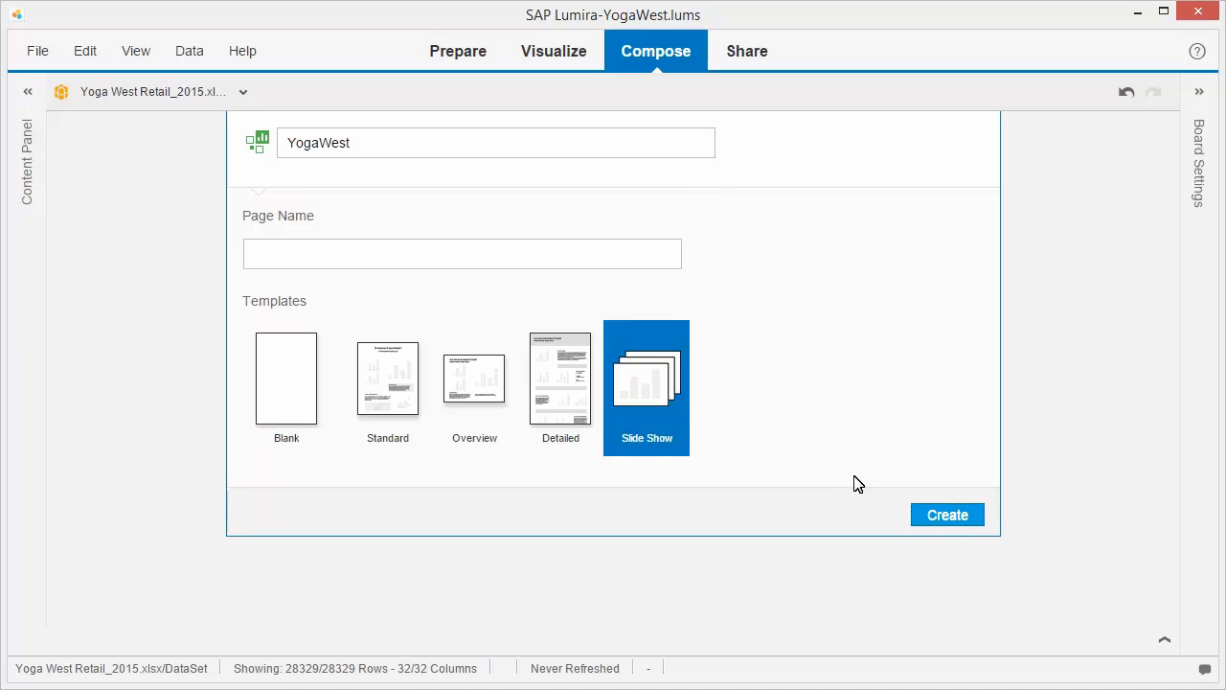
left_click(950, 517)
- On story page 3, narrow the line chart from its left edge to about two-thirds of the page width
left_click(638, 644)
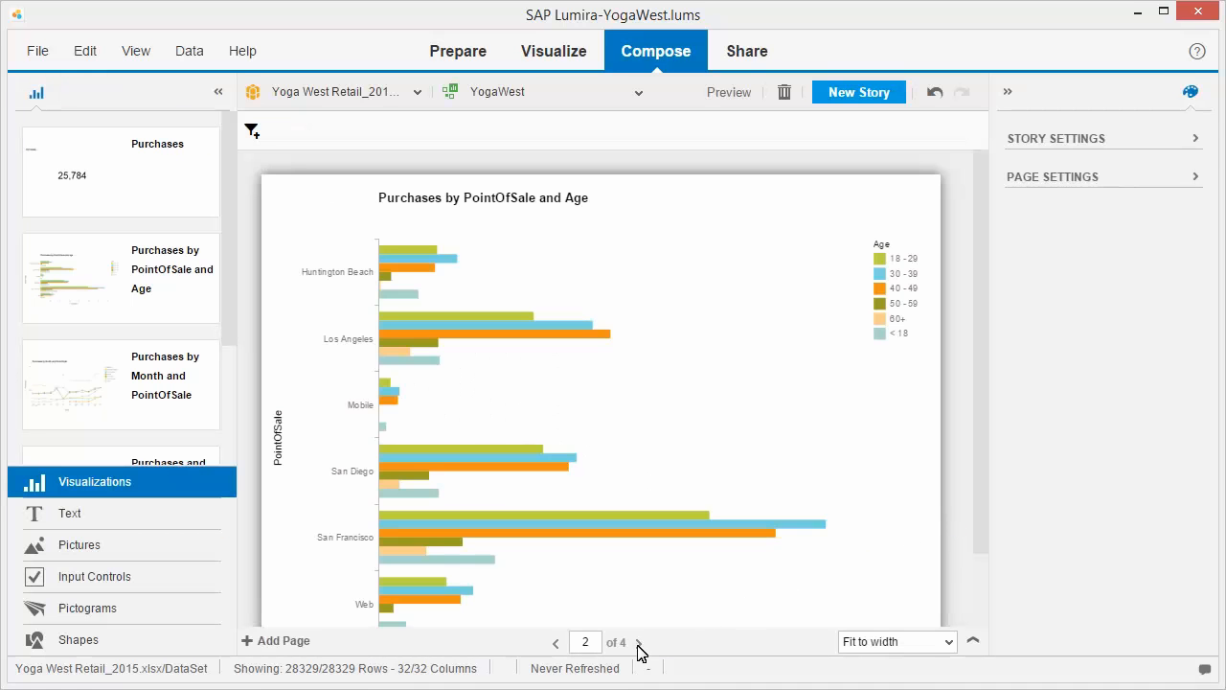
left_click(638, 644)
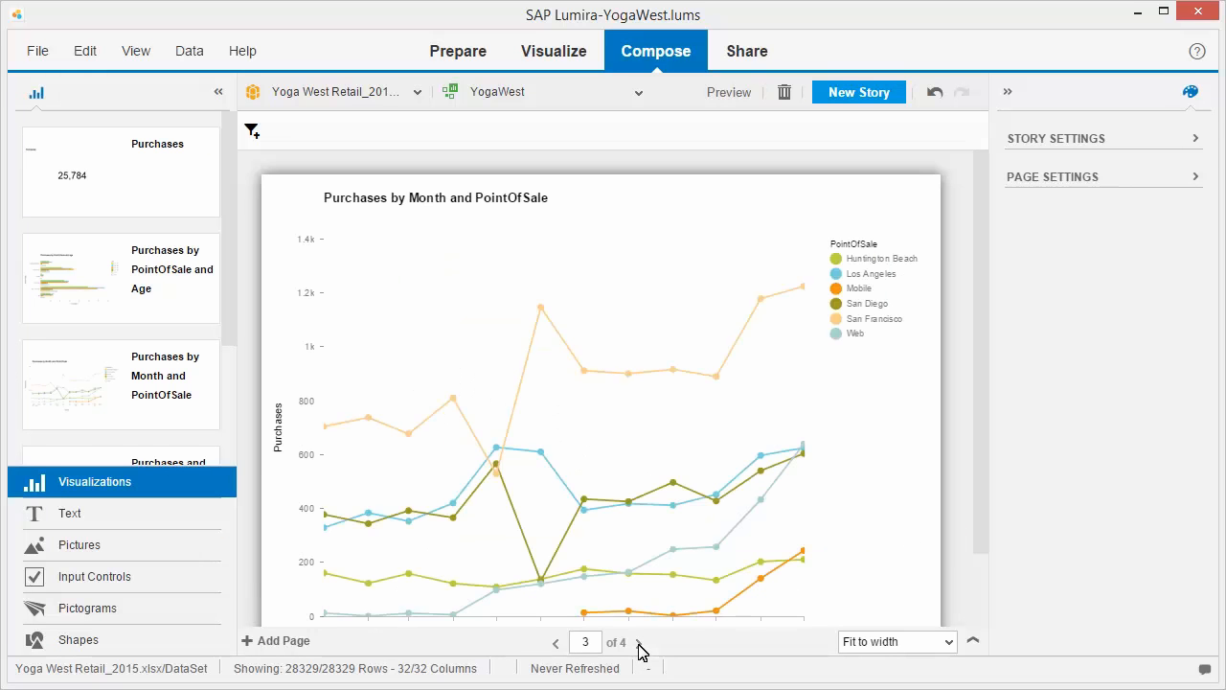
left_click(591, 553)
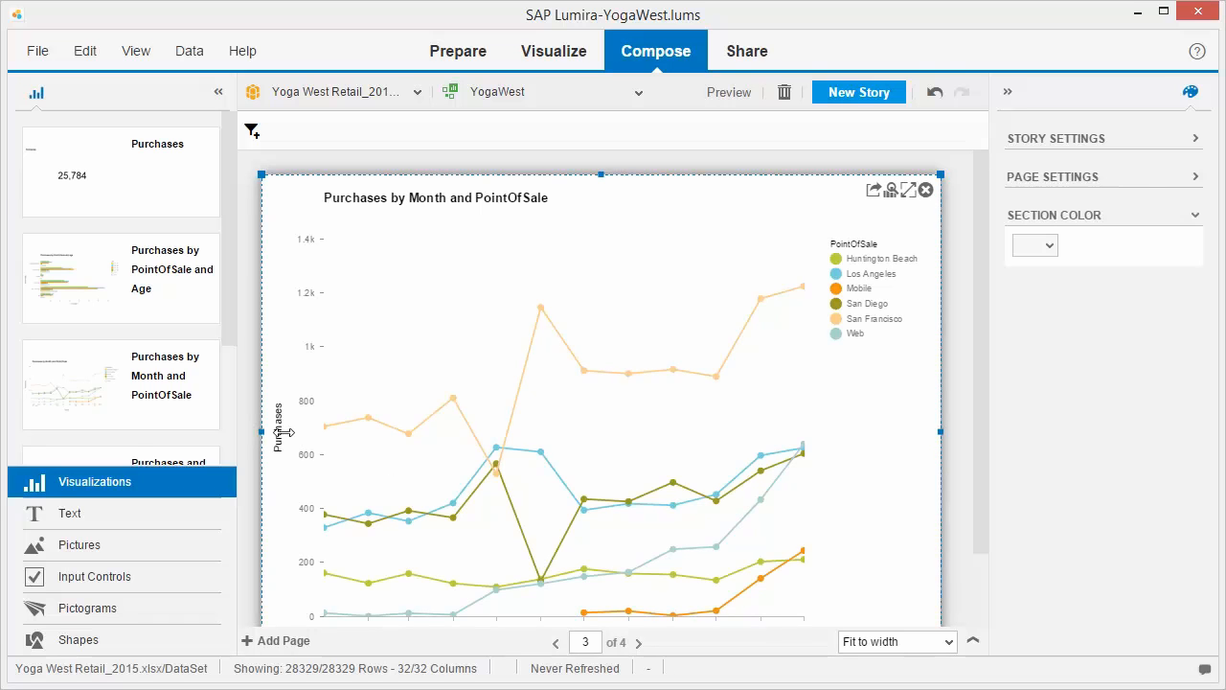
left_click_drag(285, 432, 479, 436)
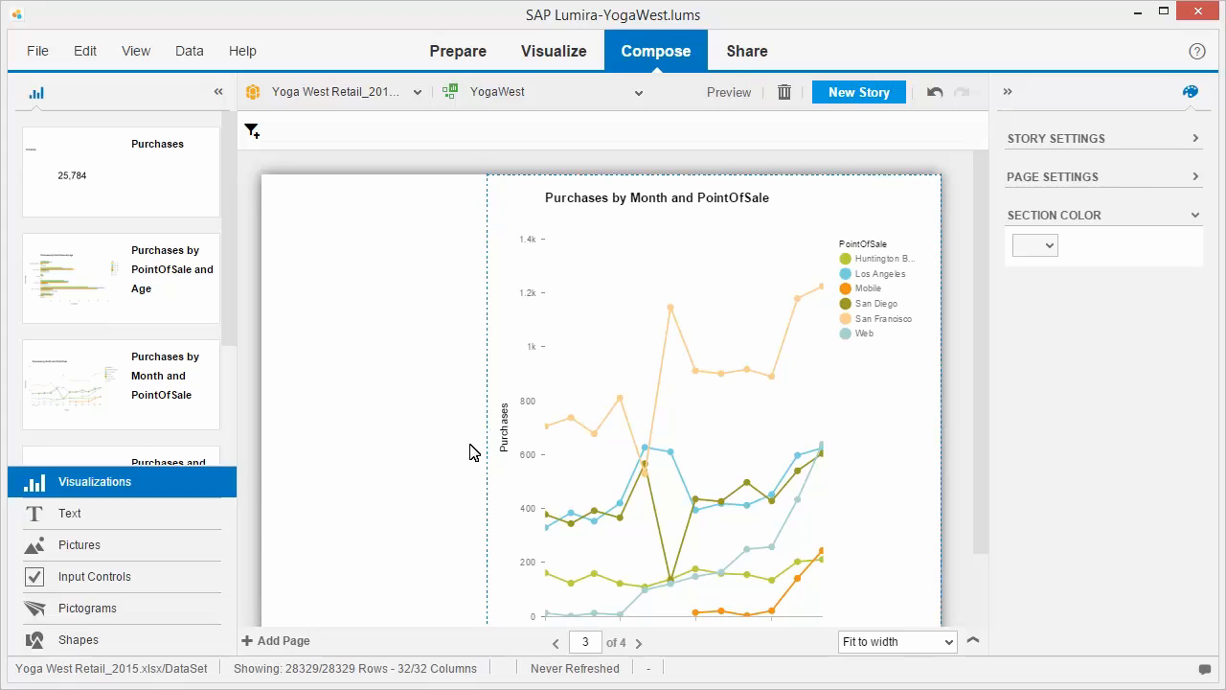
- Add a PointOfSale input control in the empty space beside the line chart and set its style to List-box
left_click(99, 579)
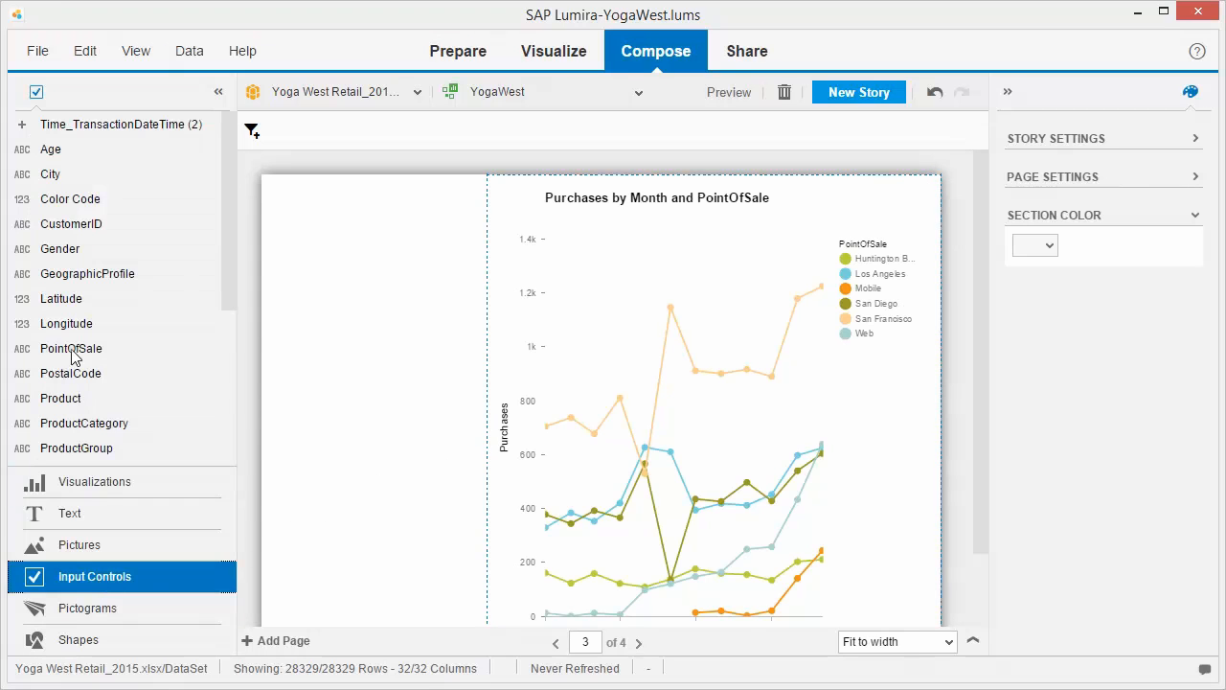
left_click_drag(74, 354, 350, 218)
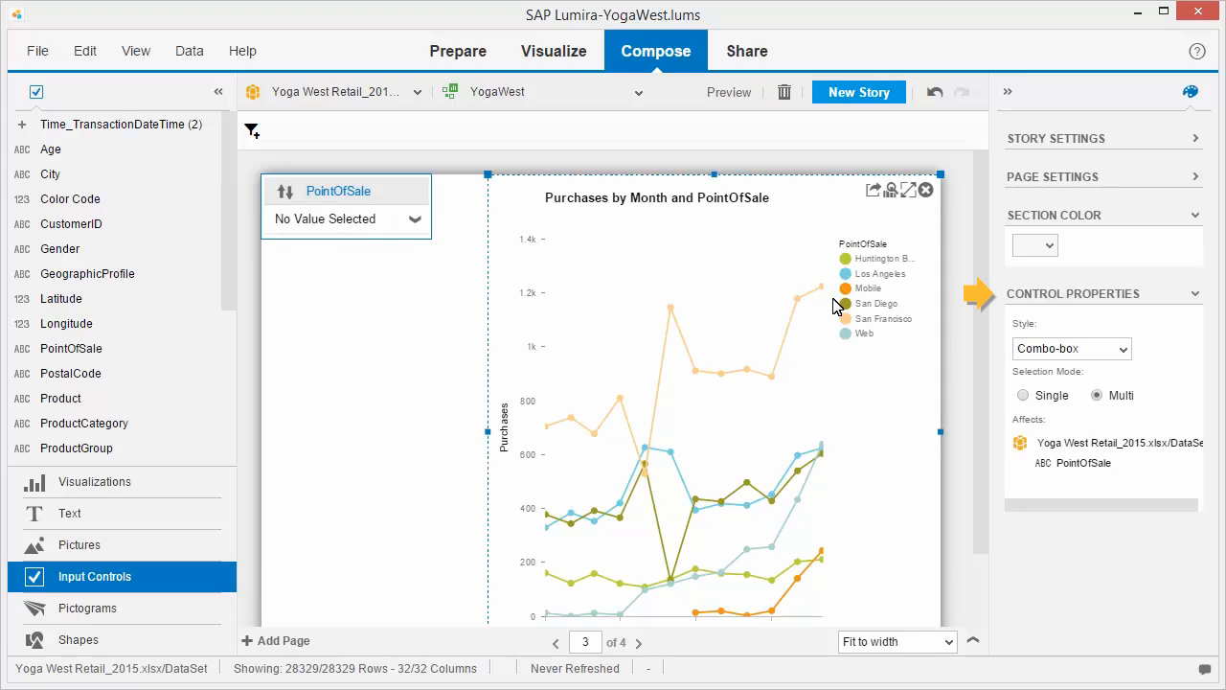
left_click(1123, 351)
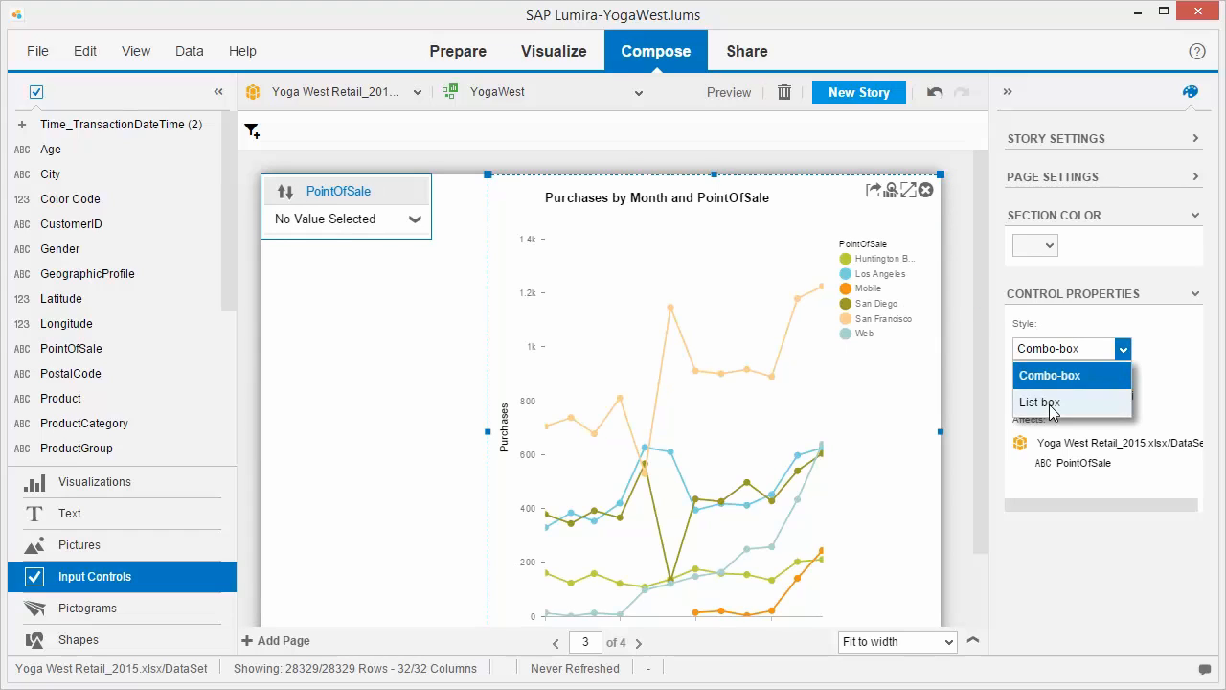
left_click(1046, 408)
- Enlarge the PointOfSale control downward to fit all its values and select Huntington Beach and San Diego
left_click(355, 219)
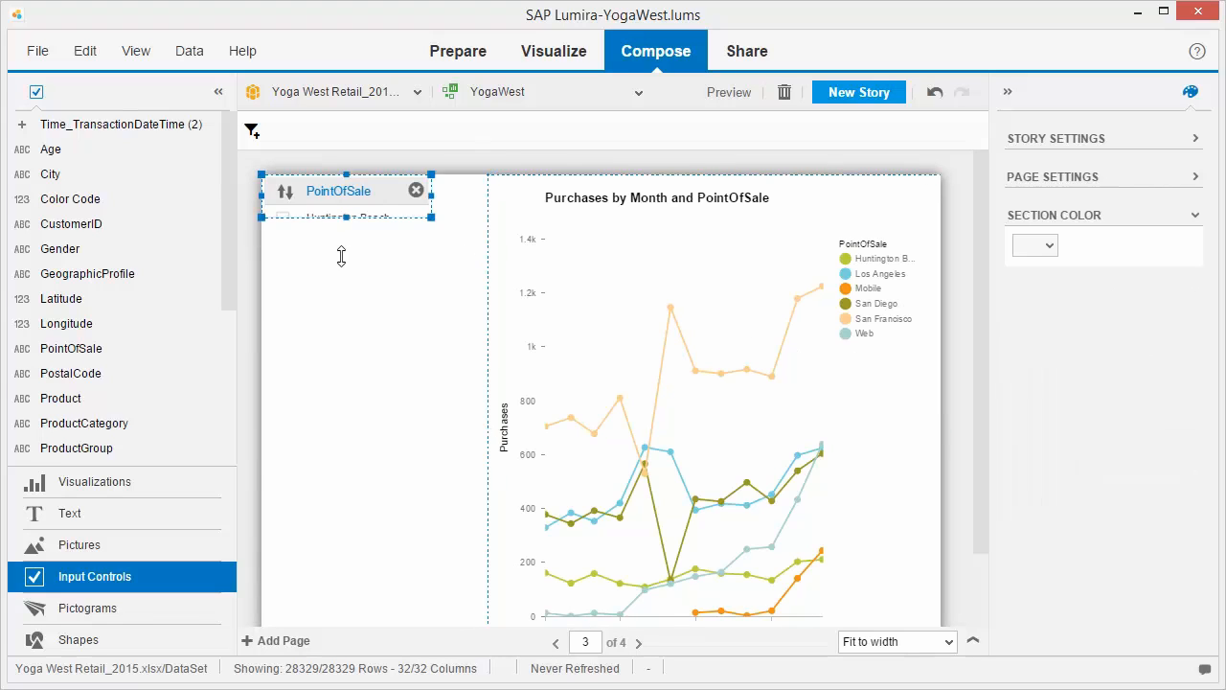
left_click_drag(342, 255, 331, 465)
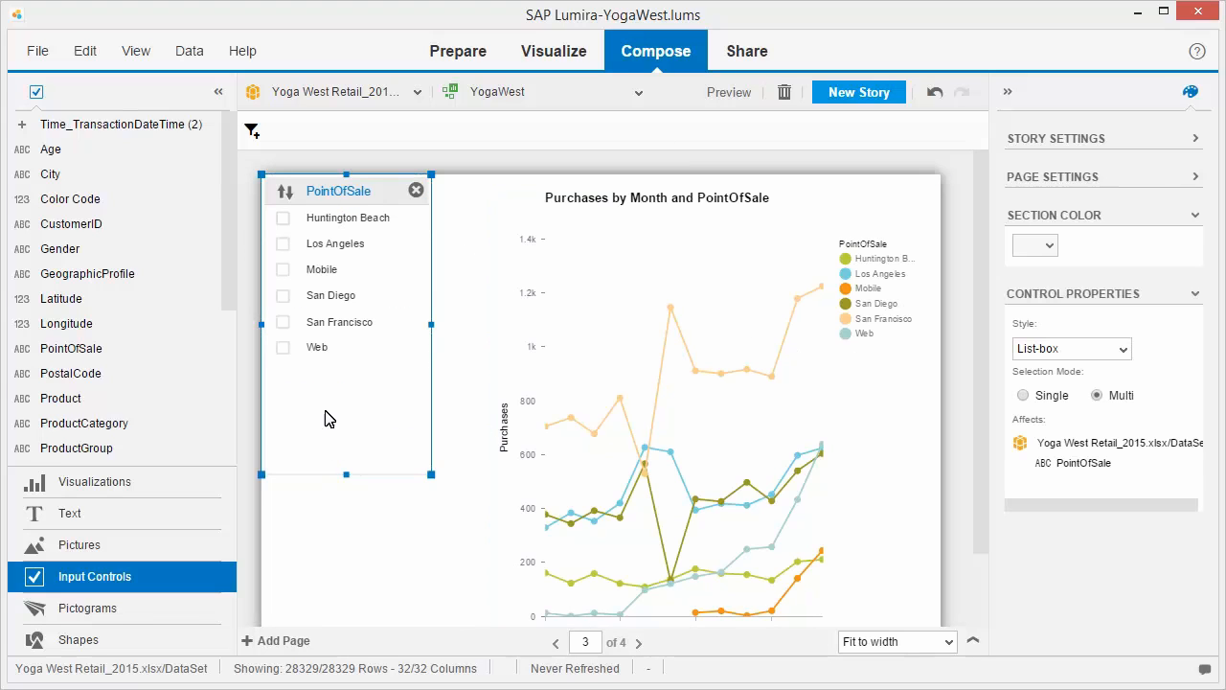
left_click(283, 219)
left_click(283, 297)
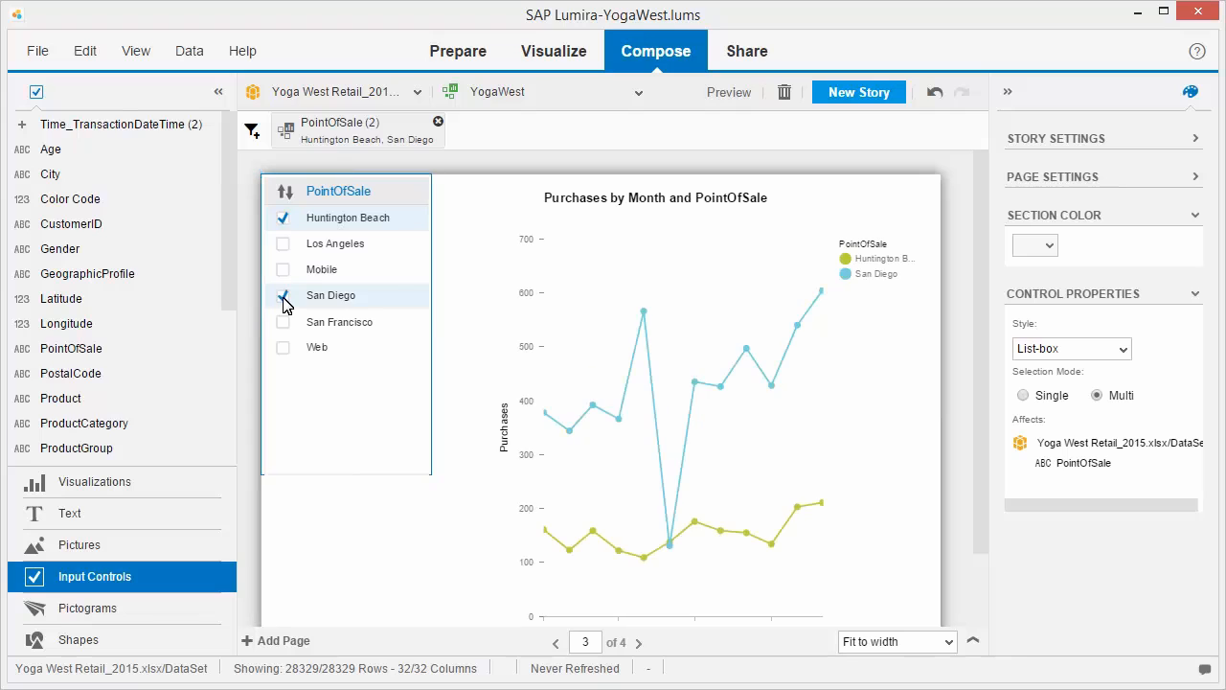
- Open the page's line chart for exploration and drill down from May 2015 to the day level
left_click(725, 413)
left_click(891, 190)
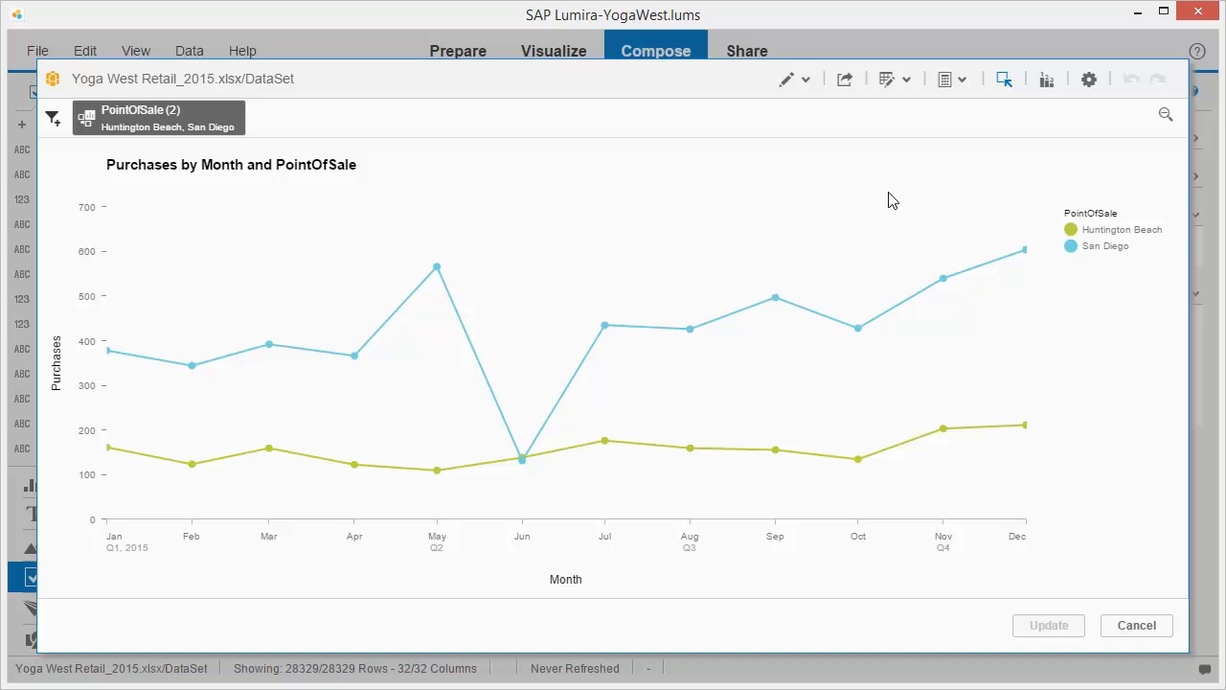
left_click(437, 471)
left_click(388, 392)
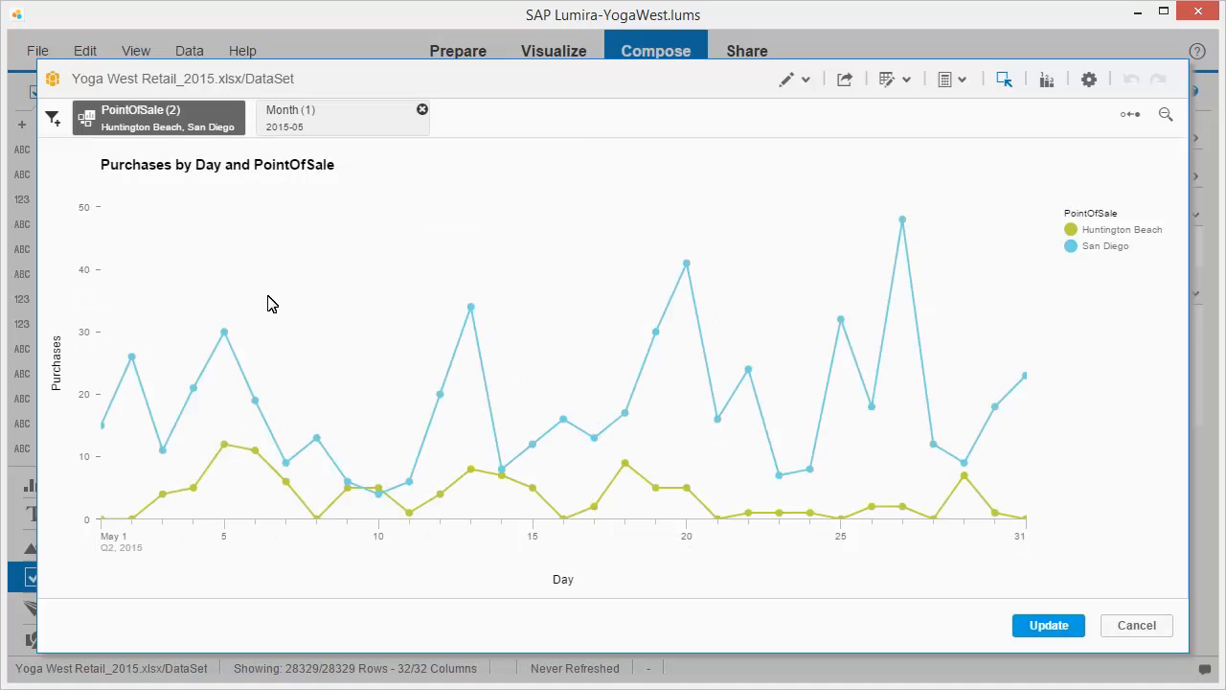
- Filter the explored chart to Gender F and update the story page with the changes
left_click(52, 119)
left_click(159, 196)
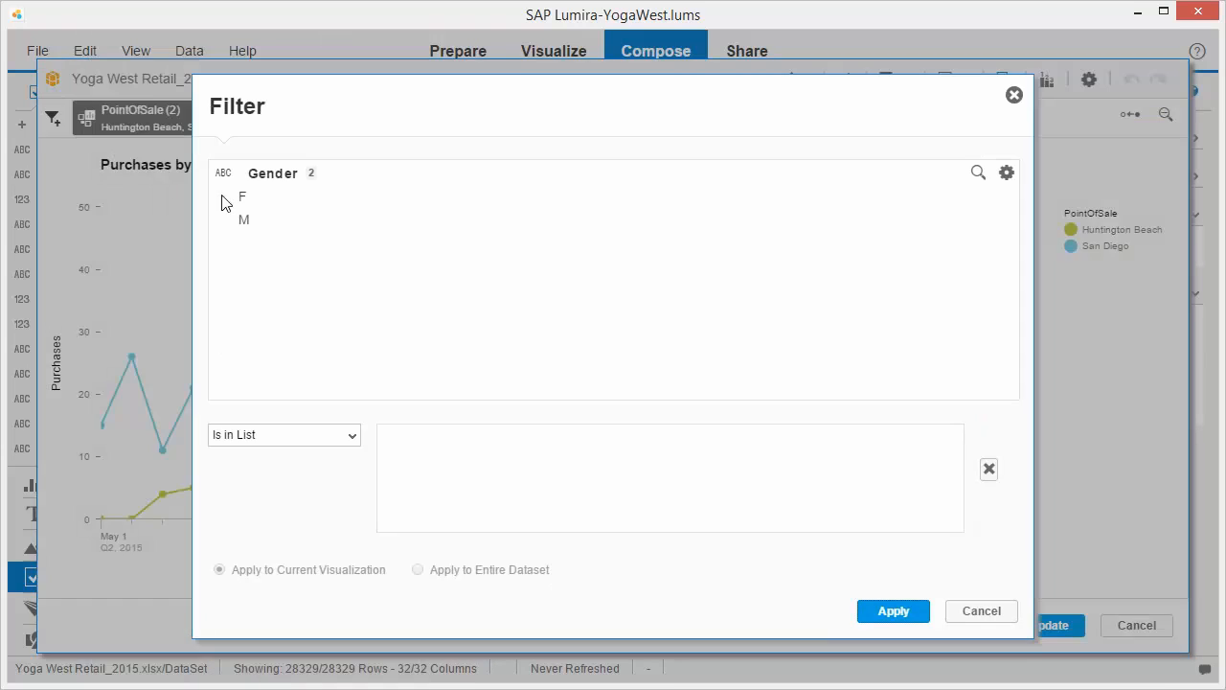
left_click(243, 201)
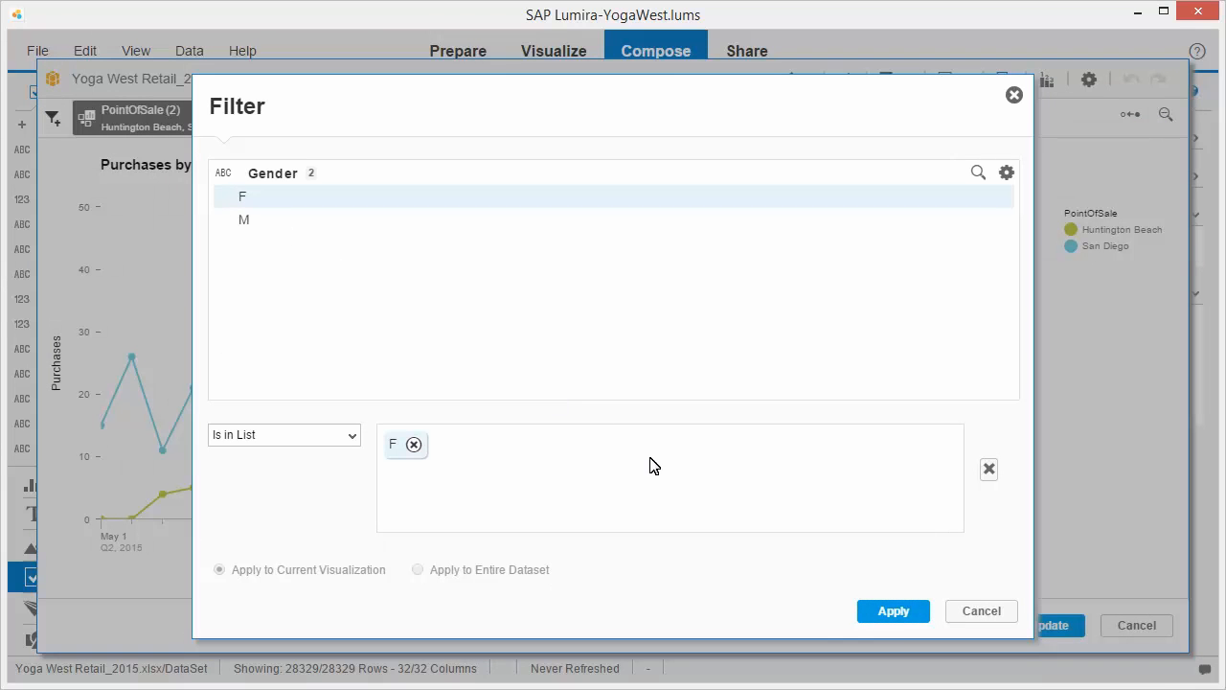
left_click(893, 611)
left_click(1049, 627)
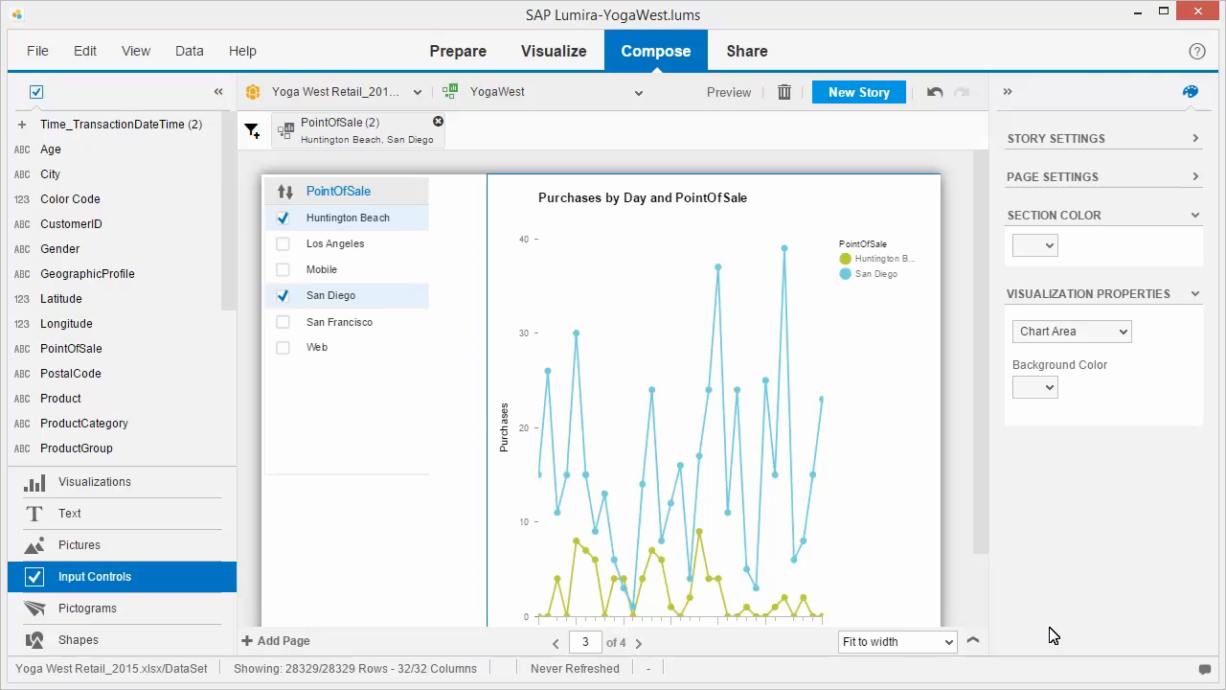